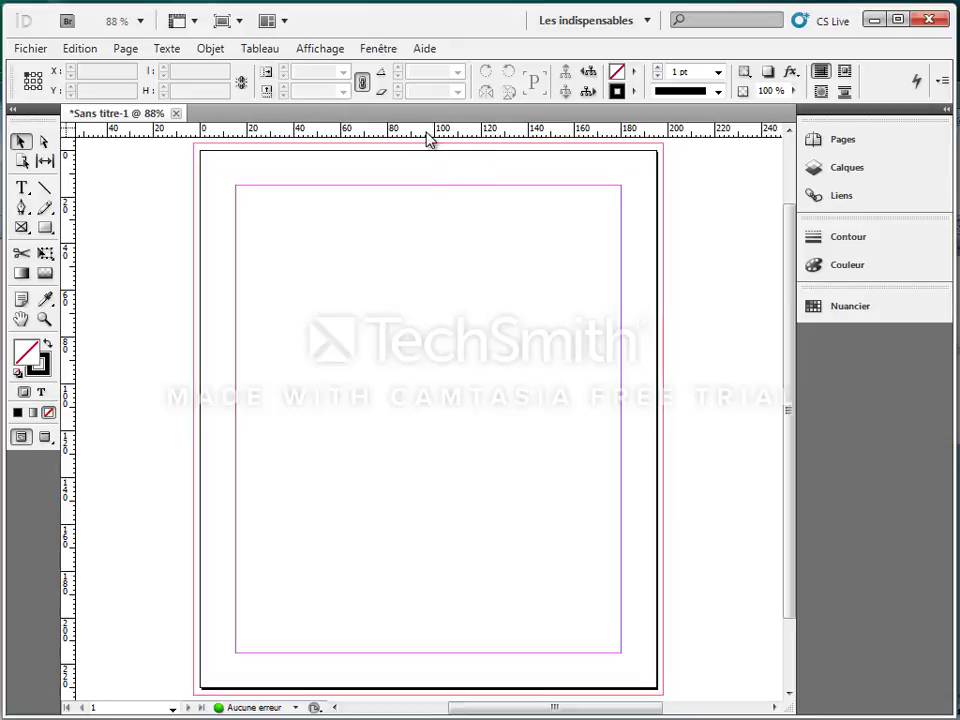
Step: Place four horizontal ruler guides on the page at about 50.5, 90, 158.5 and 196 mm
drag(426, 131, 412, 268)
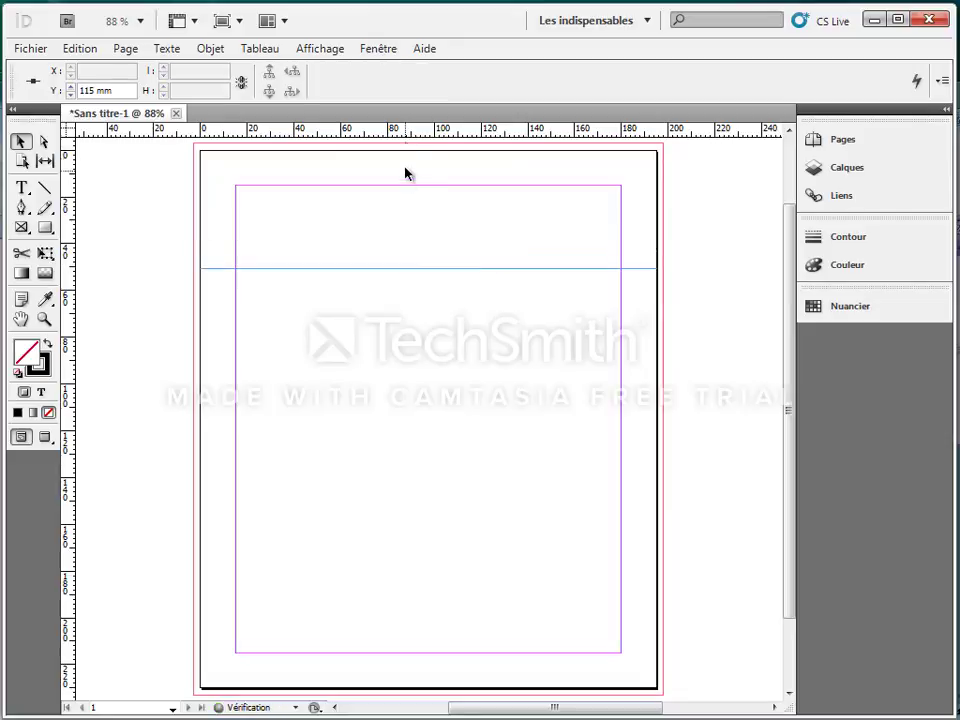
drag(405, 128, 388, 360)
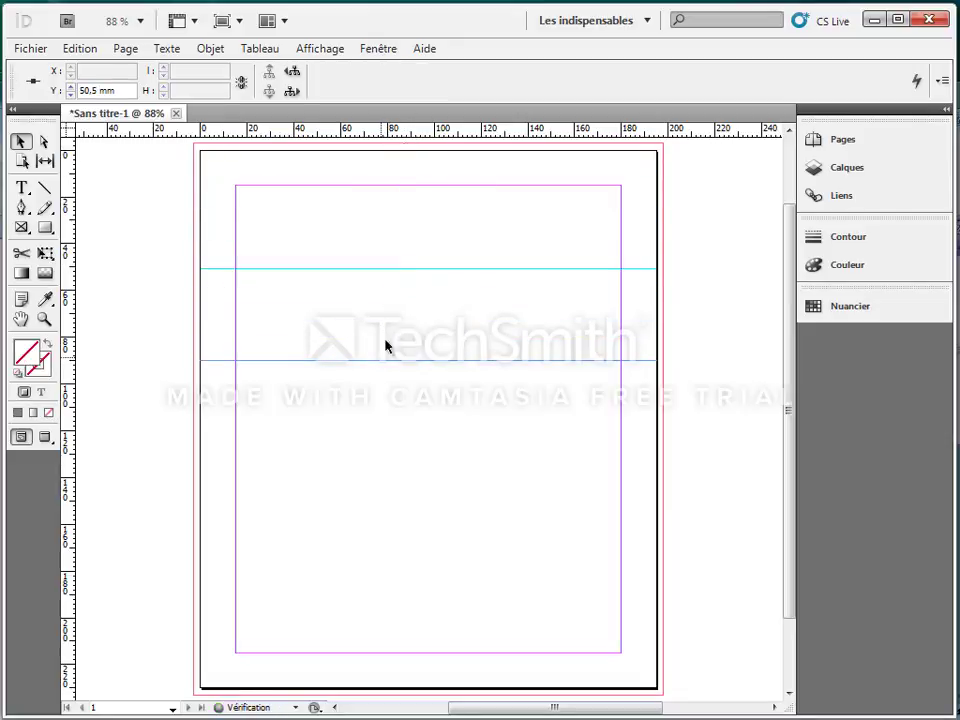
drag(394, 128, 386, 520)
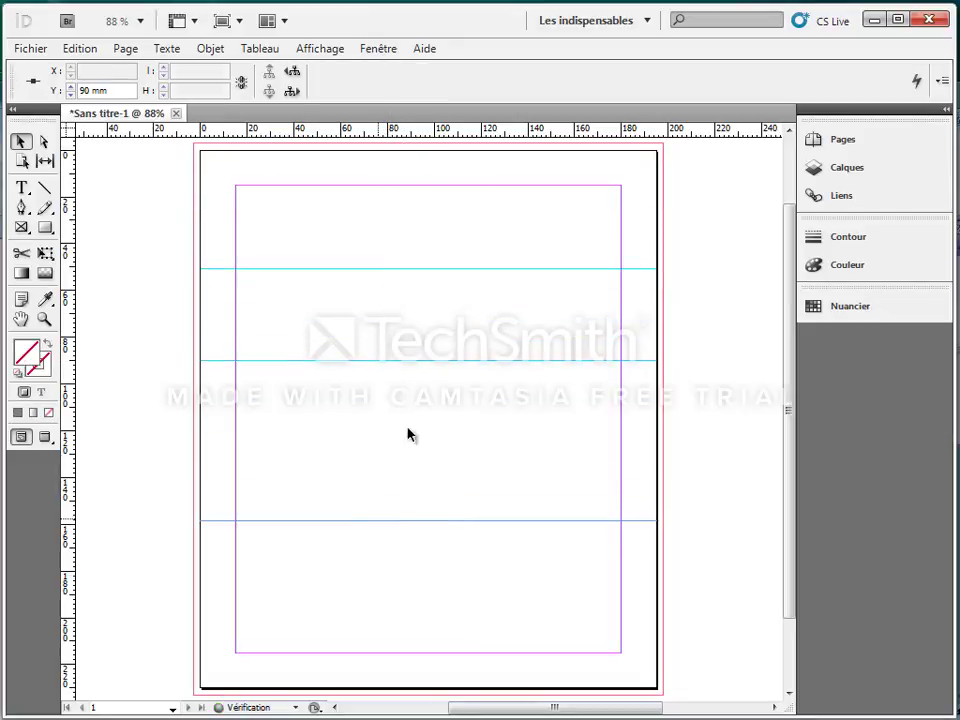
drag(426, 130, 403, 608)
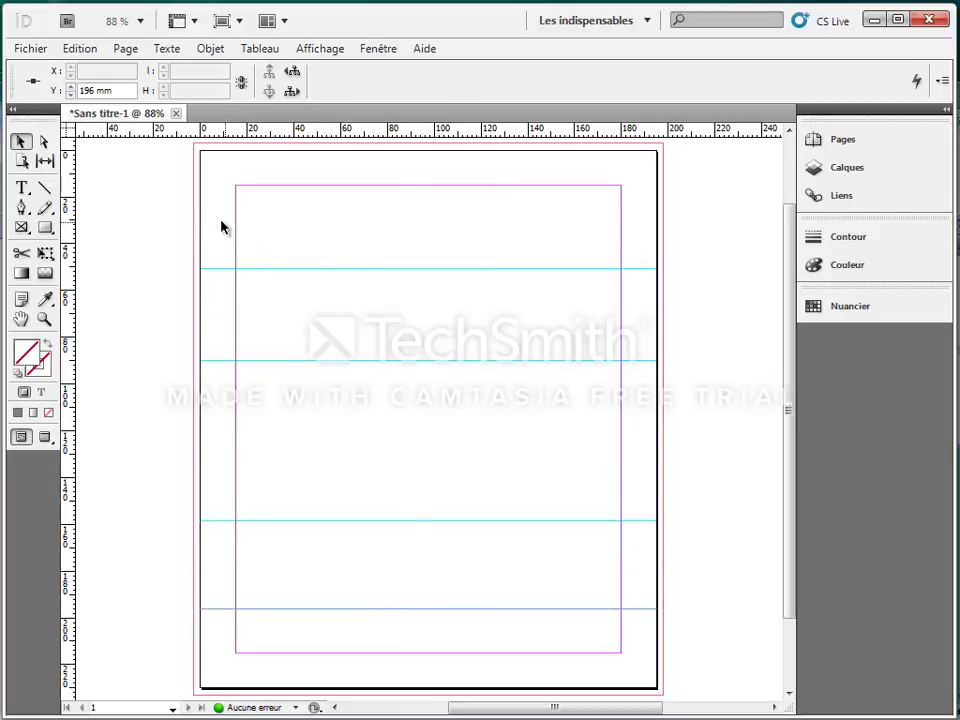
Step: Draw an open straight-segment zigzag with six peaks between the upper two guides using the Pen tool, about 162 mm wide, and deselect it
click(22, 208)
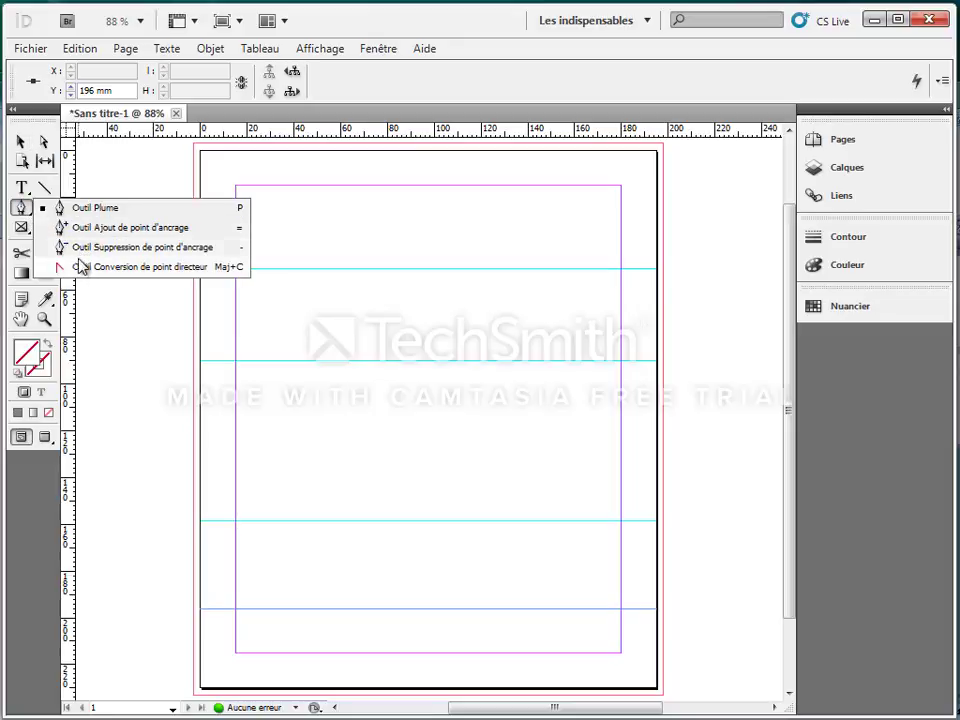
click(60, 208)
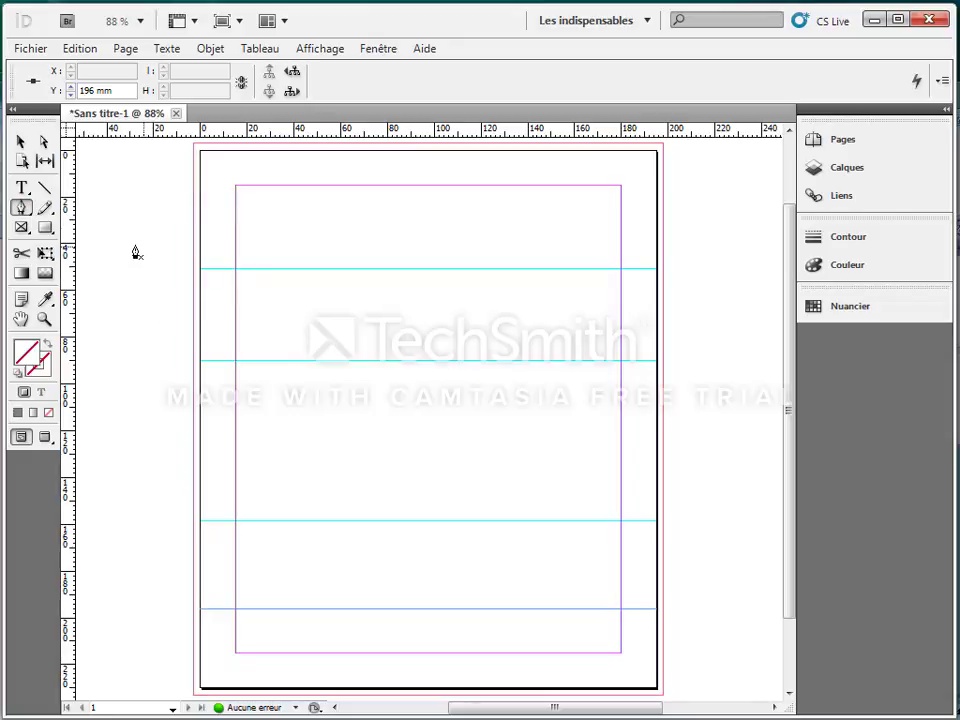
click(241, 361)
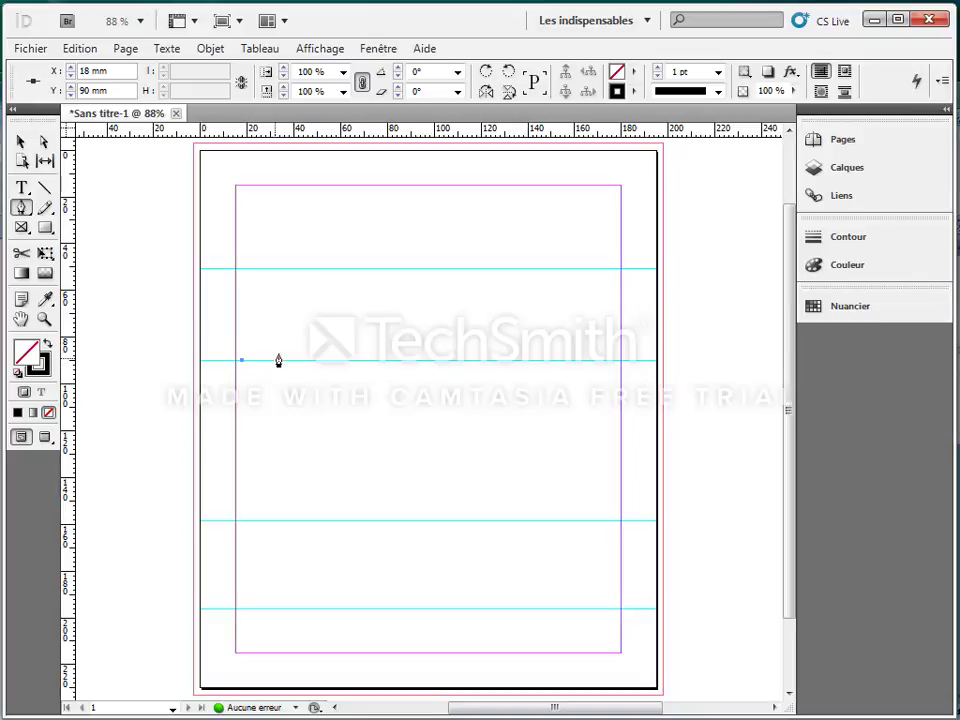
click(276, 269)
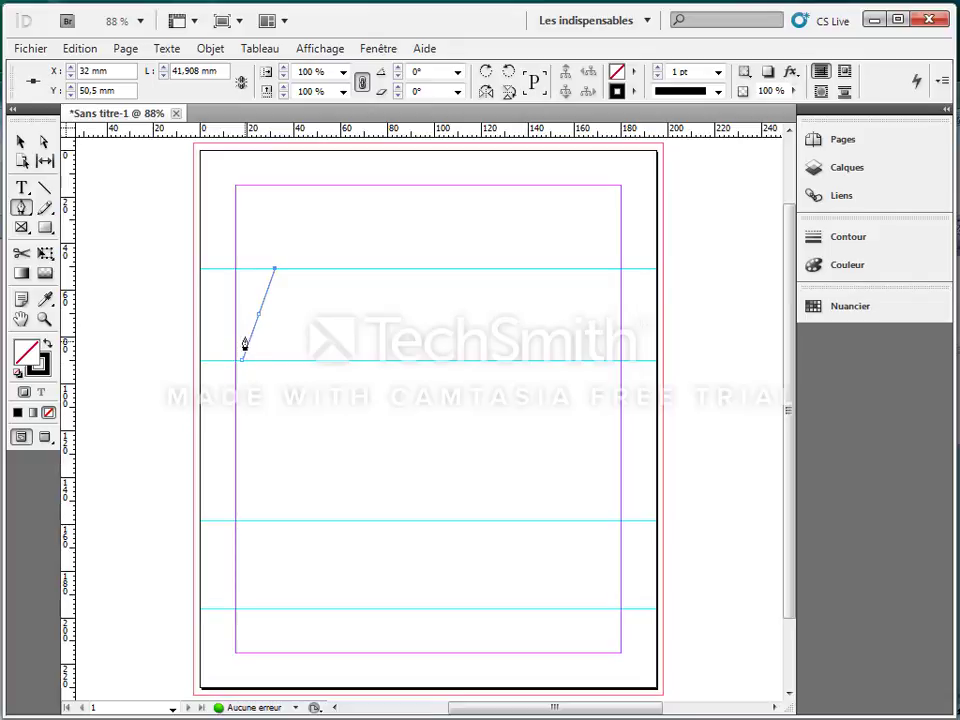
click(311, 359)
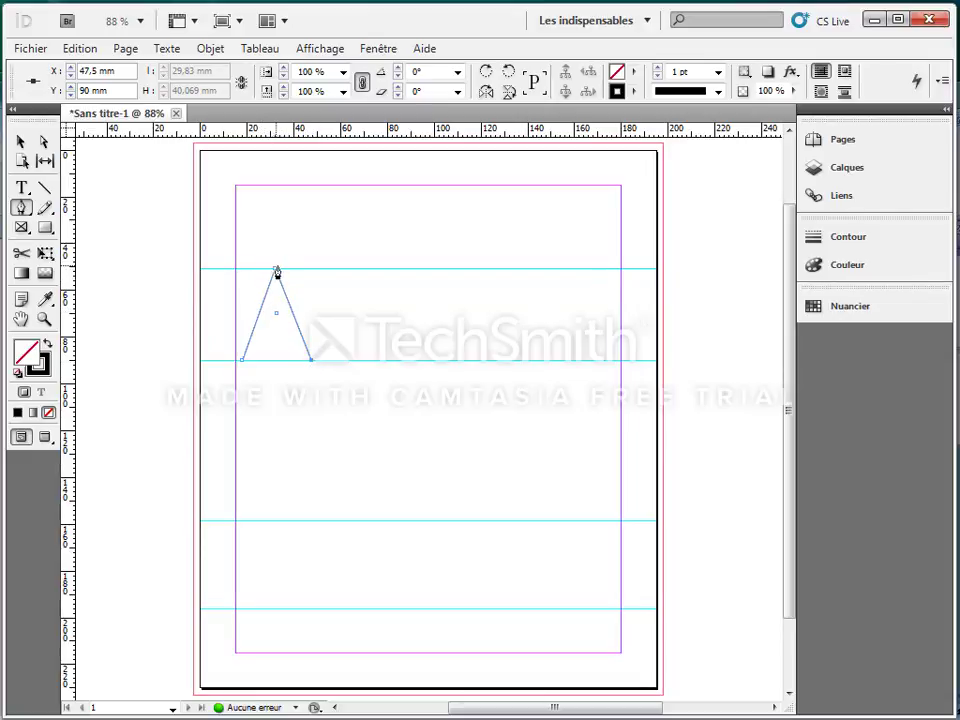
click(337, 271)
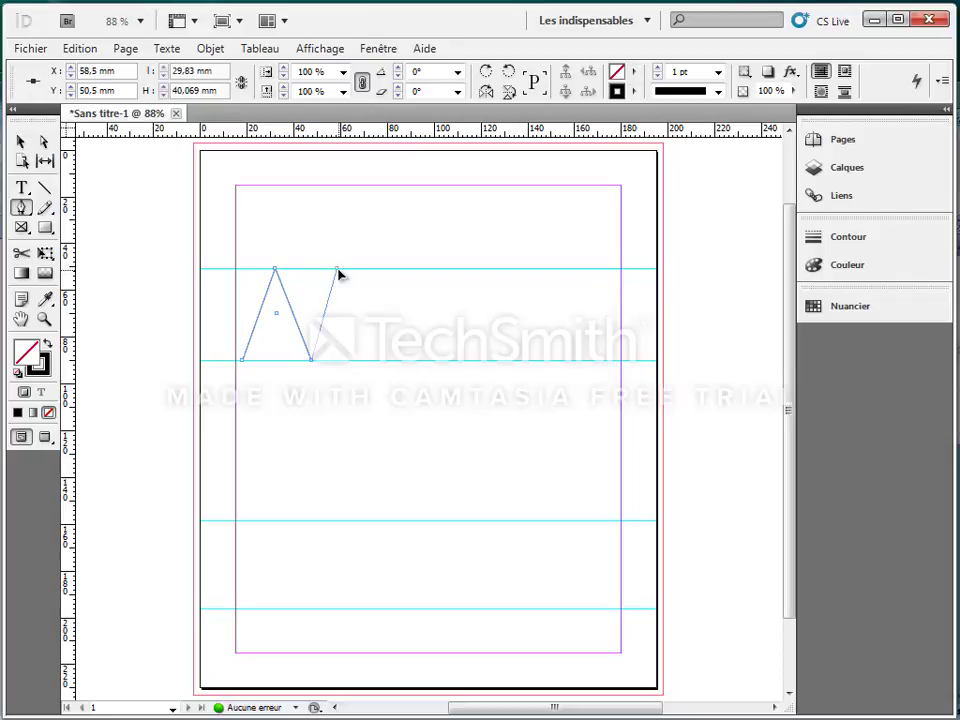
click(370, 360)
click(403, 270)
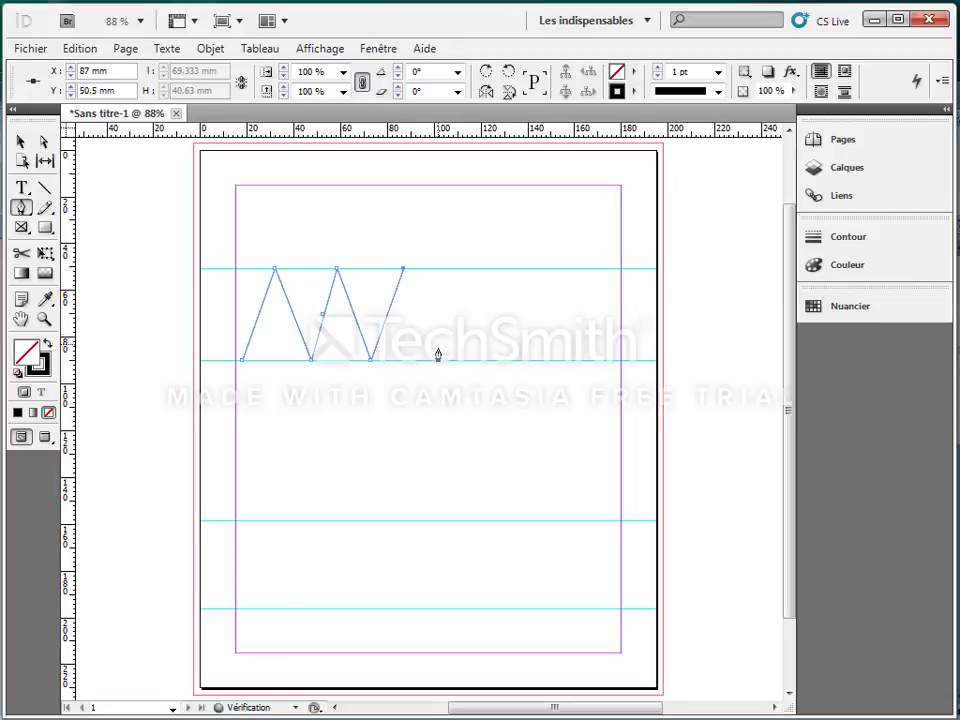
click(435, 360)
click(459, 268)
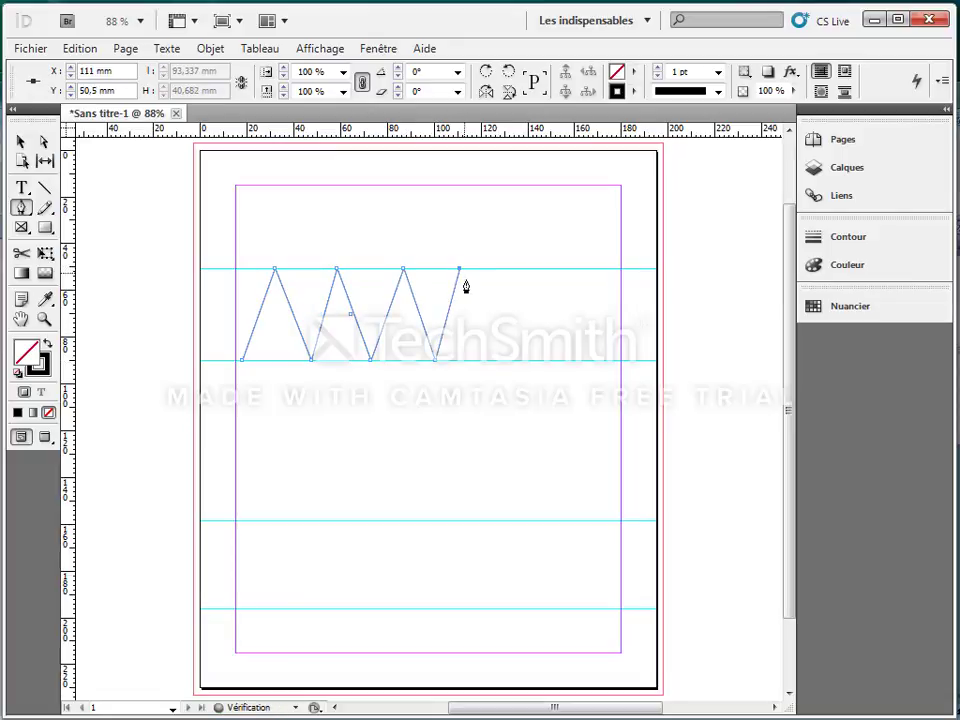
click(500, 360)
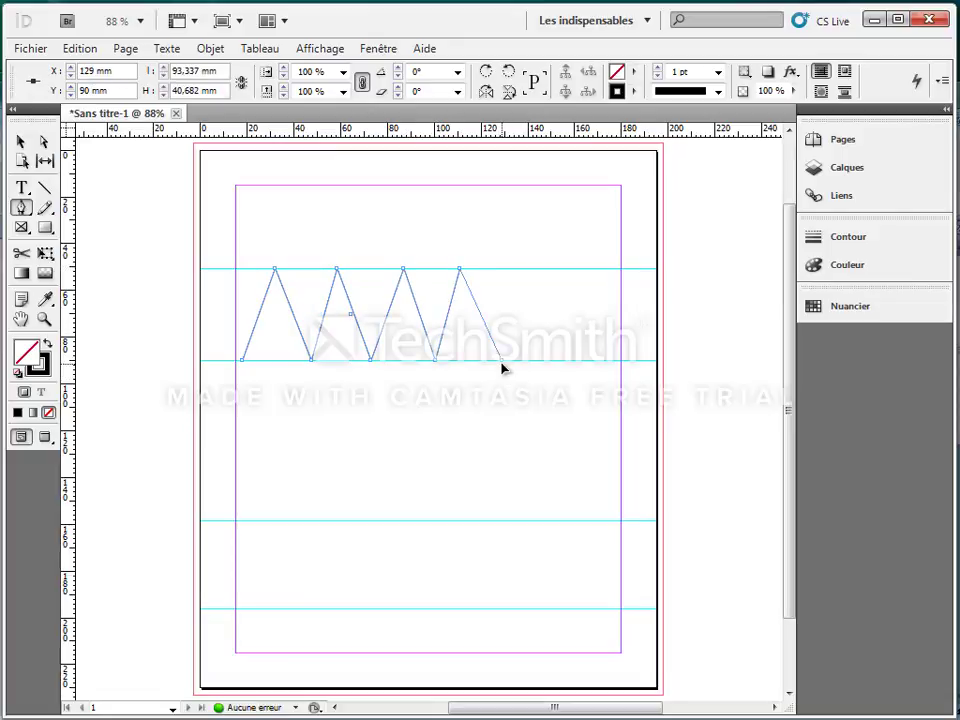
click(521, 268)
click(564, 362)
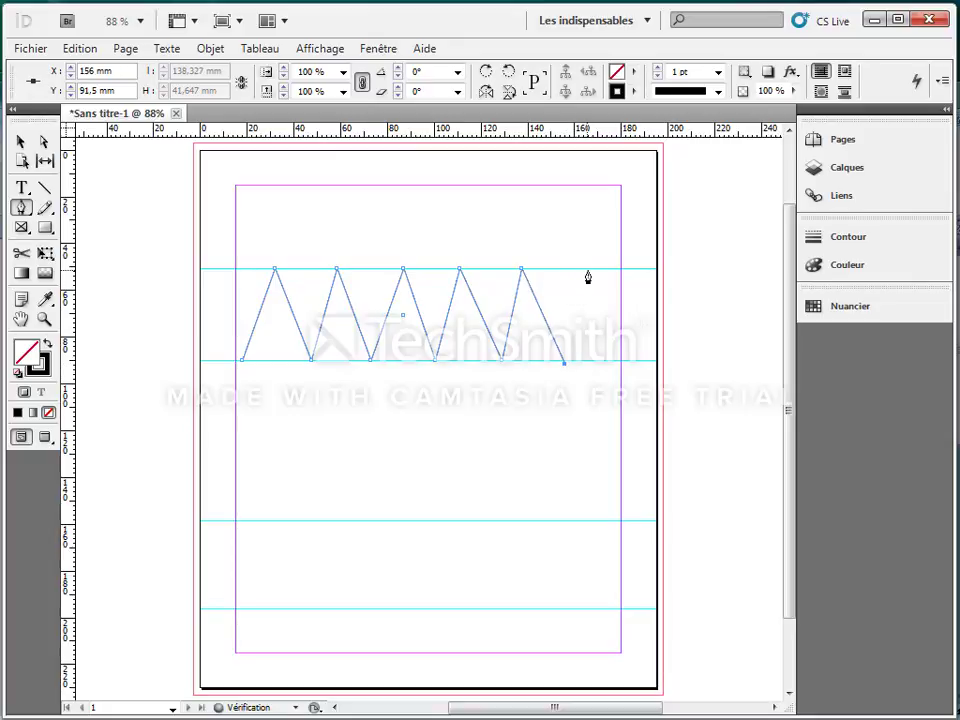
click(589, 268)
click(620, 362)
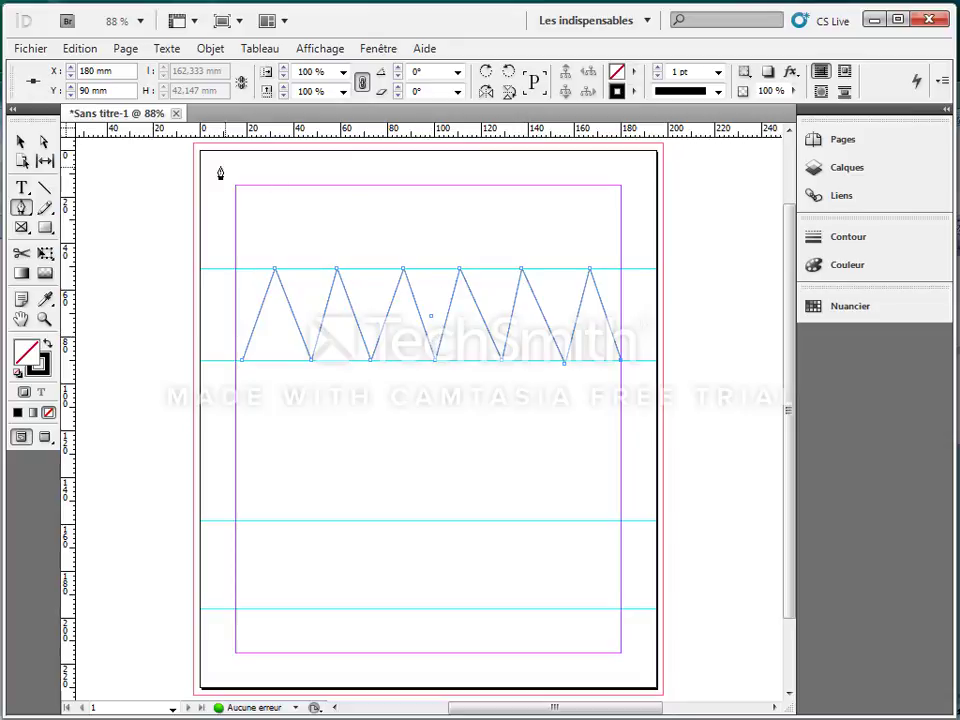
click(22, 144)
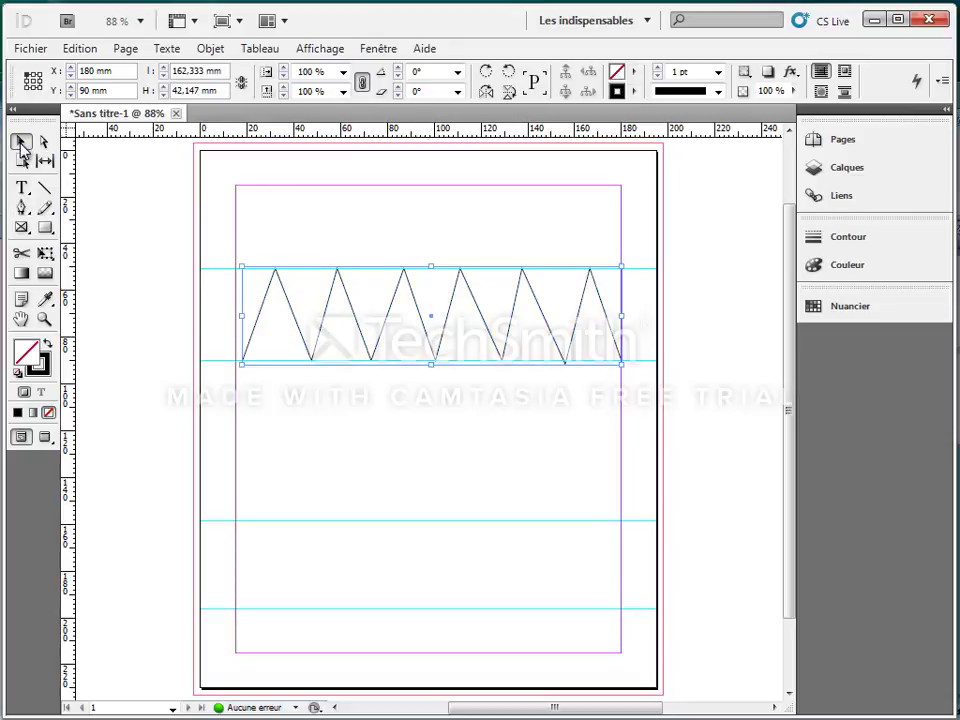
click(504, 441)
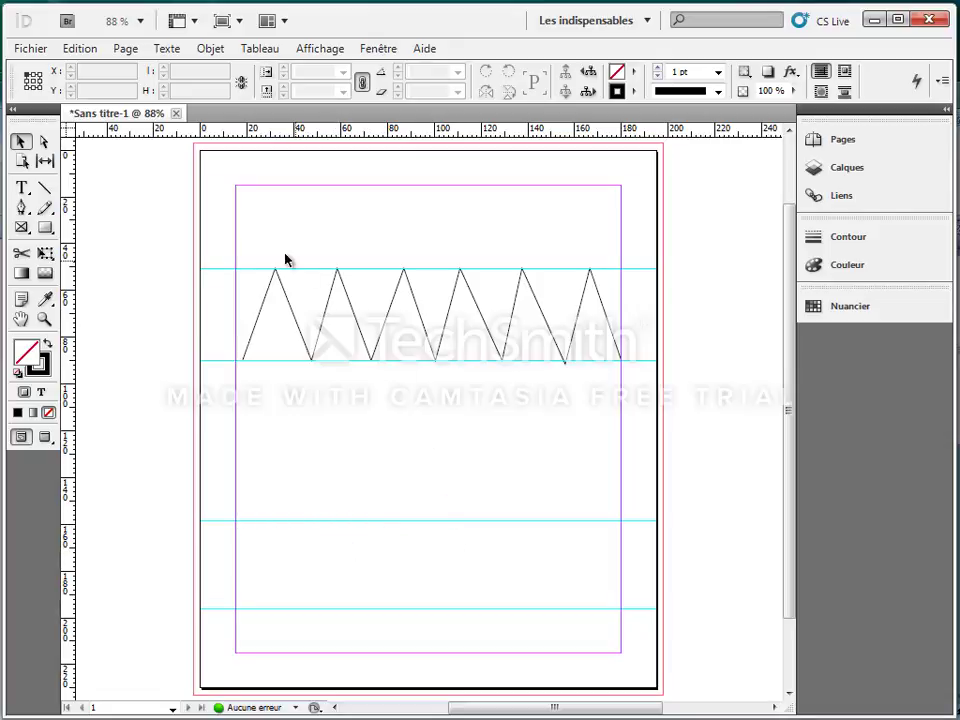
Step: Draw an open curved wave with three crests between the lower two guides using the Pen tool, about 140 mm wide, and deselect it
click(21, 211)
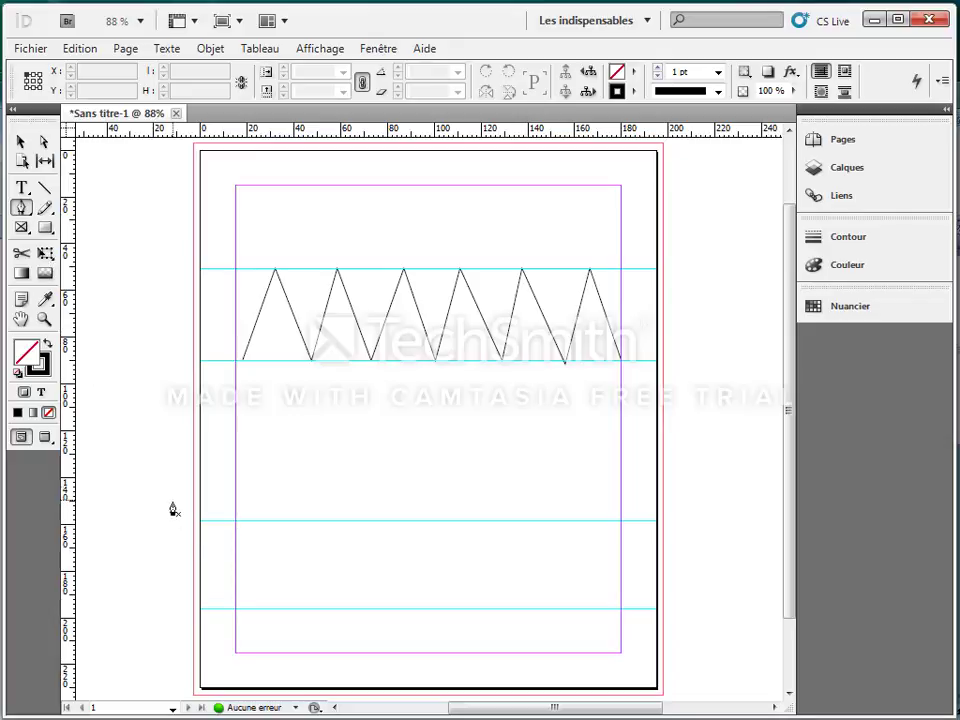
click(235, 615)
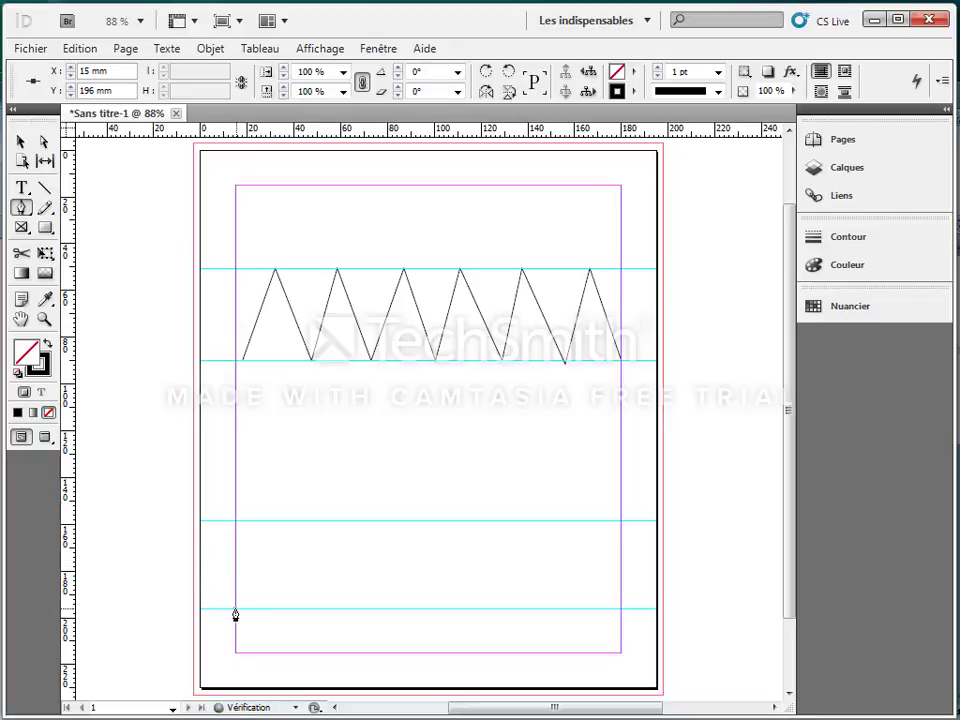
click(276, 523)
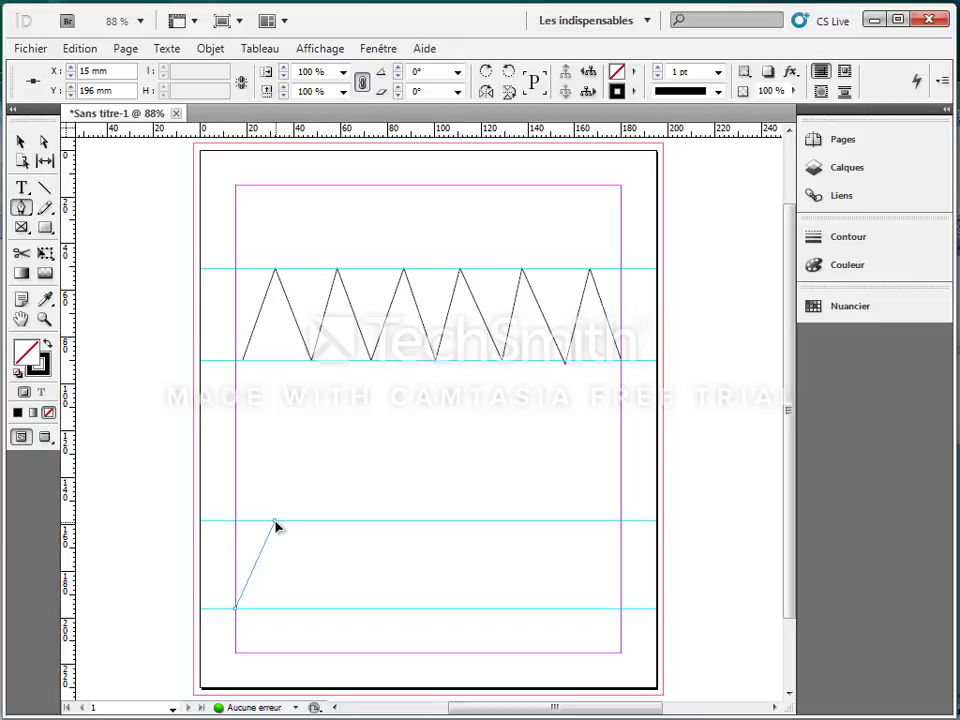
drag(277, 523, 308, 521)
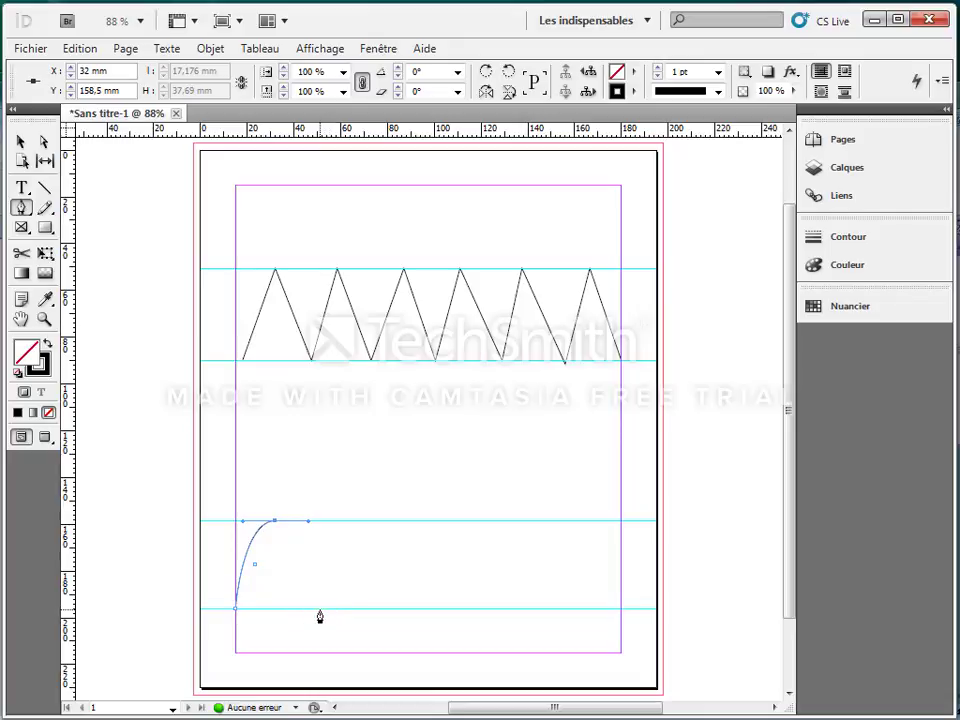
click(320, 608)
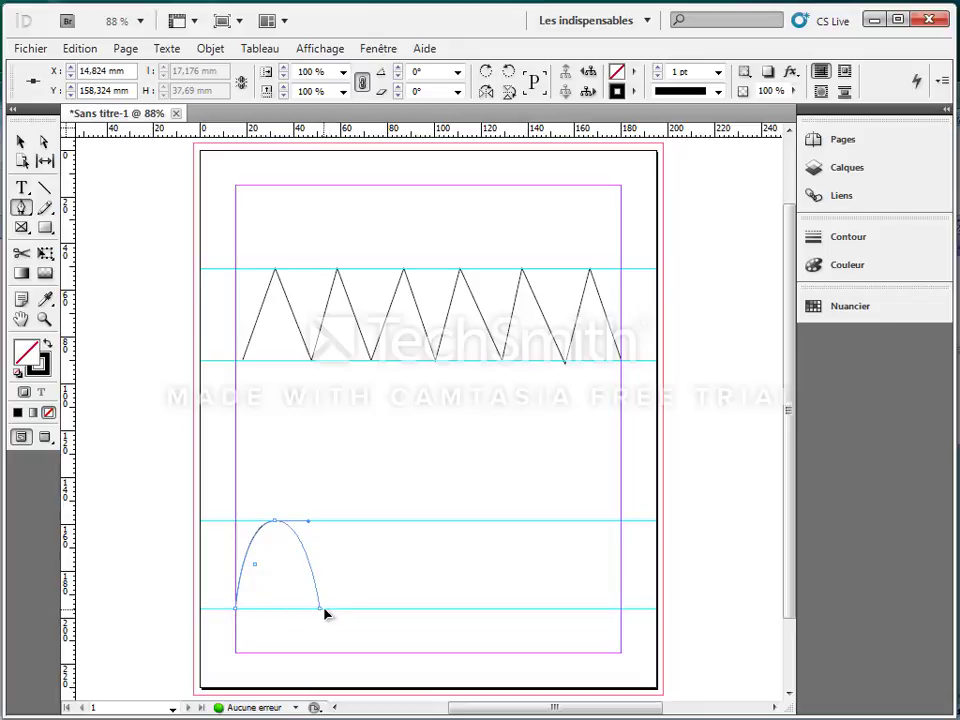
drag(324, 609, 357, 618)
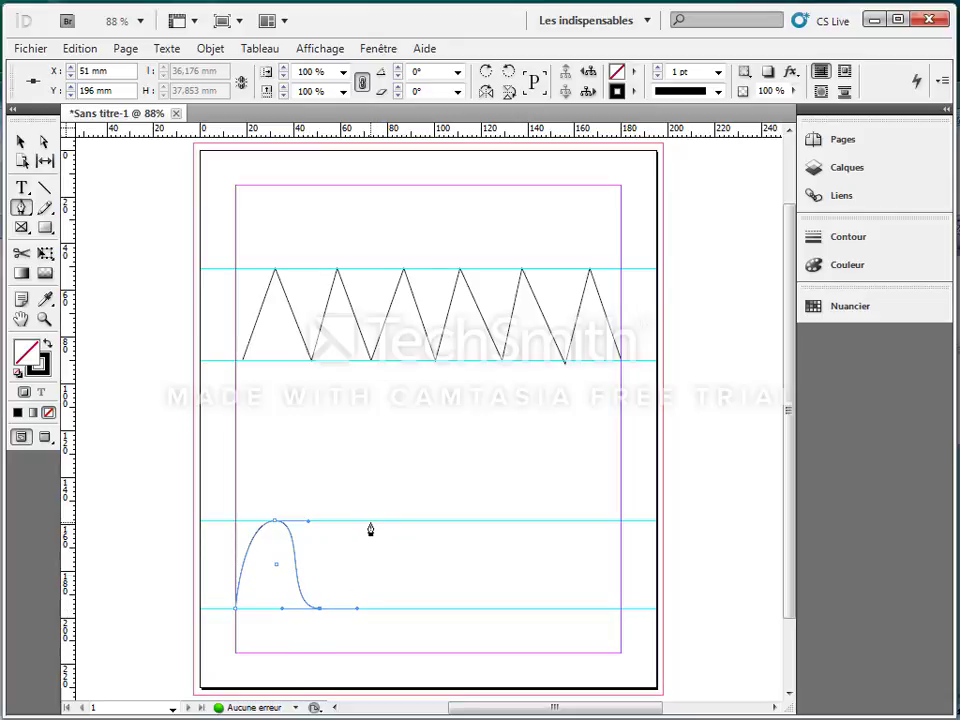
drag(369, 521, 407, 522)
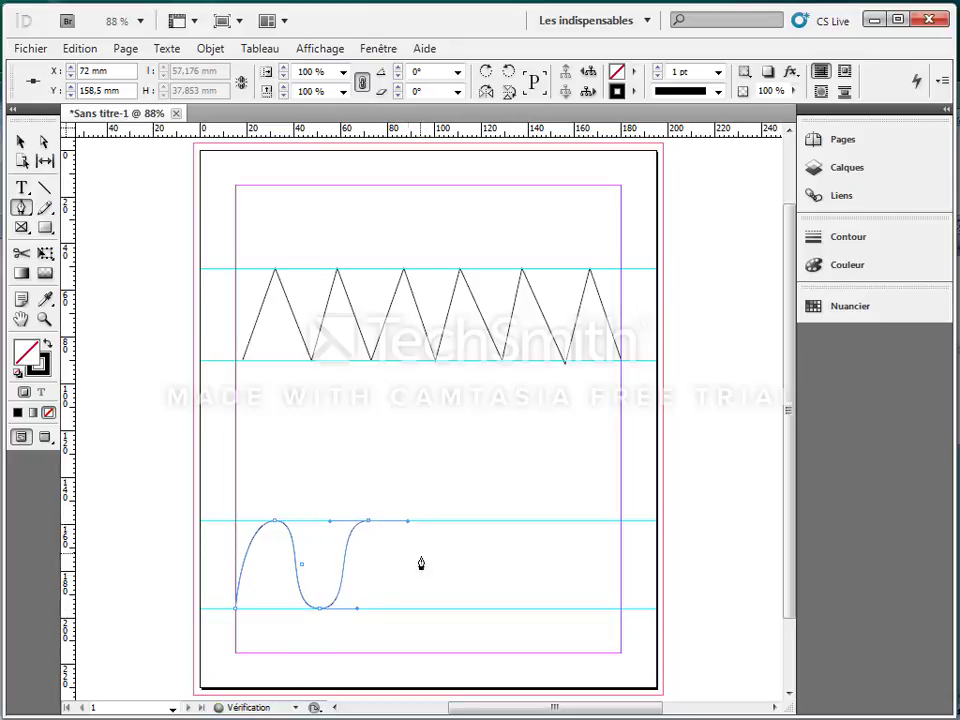
drag(418, 608, 463, 617)
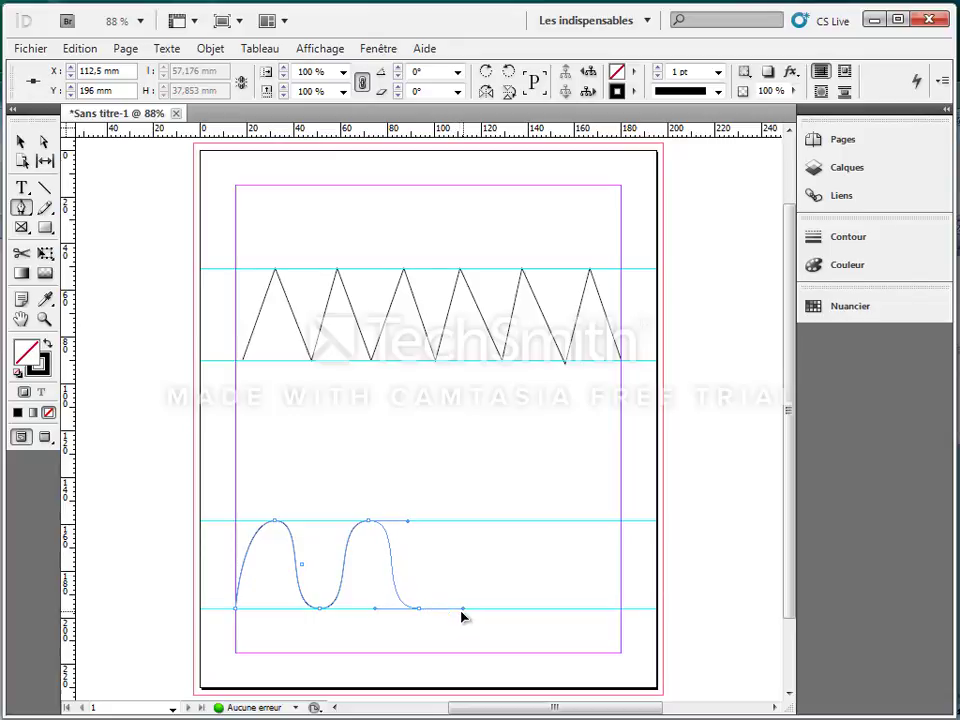
drag(477, 521, 511, 522)
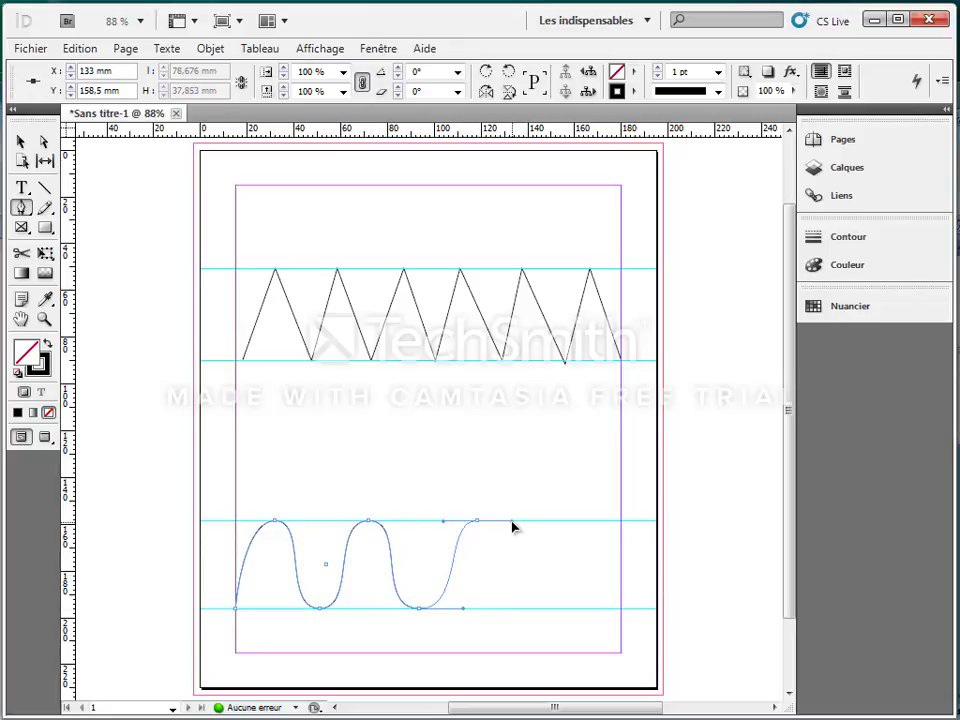
drag(562, 608, 616, 608)
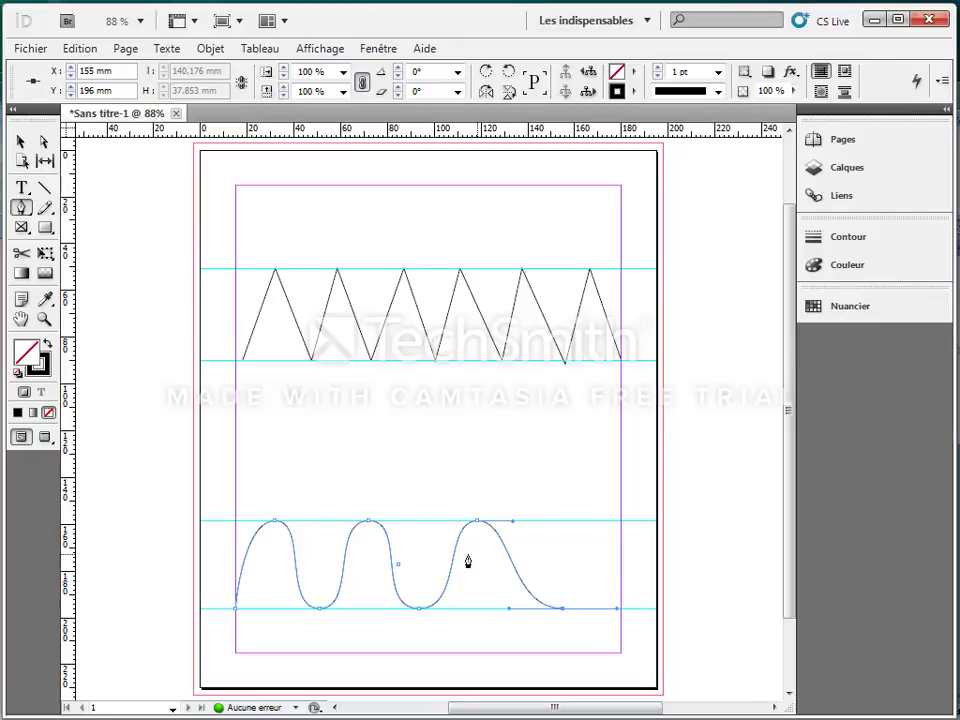
click(22, 143)
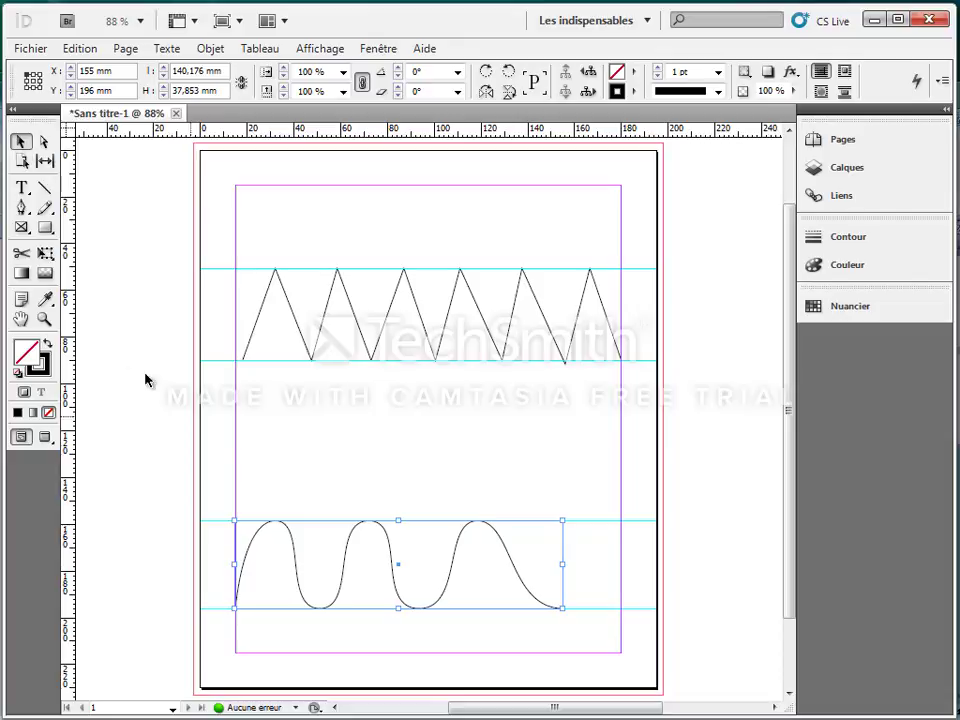
click(483, 500)
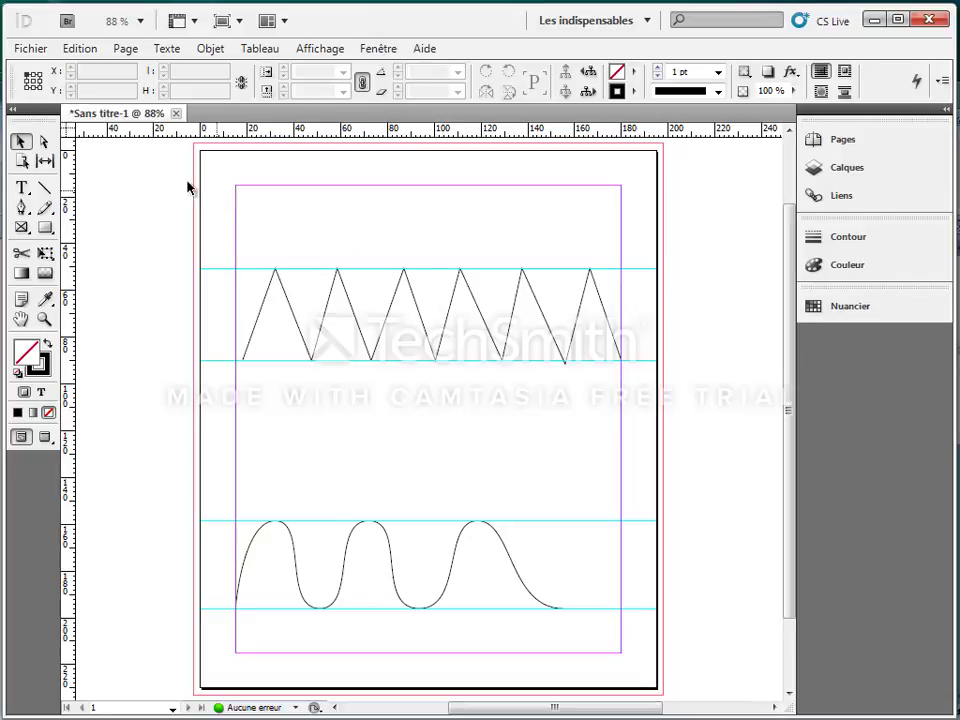
Step: Move the zigzag's second peak anchor point slightly along the guide to about X 58 mm with the Direct Selection tool
click(44, 142)
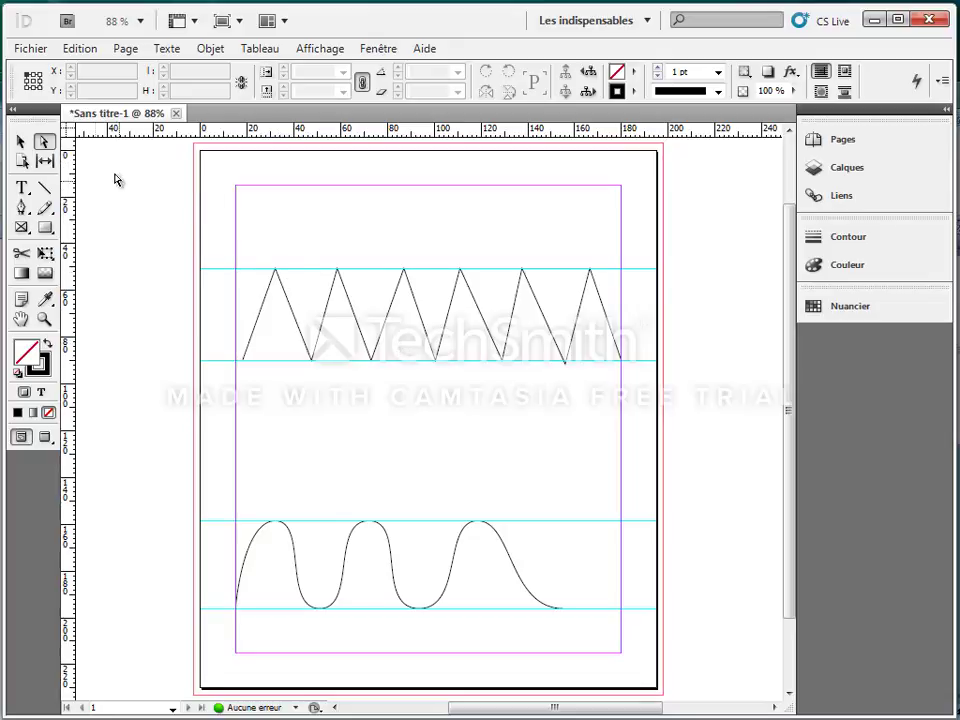
click(328, 311)
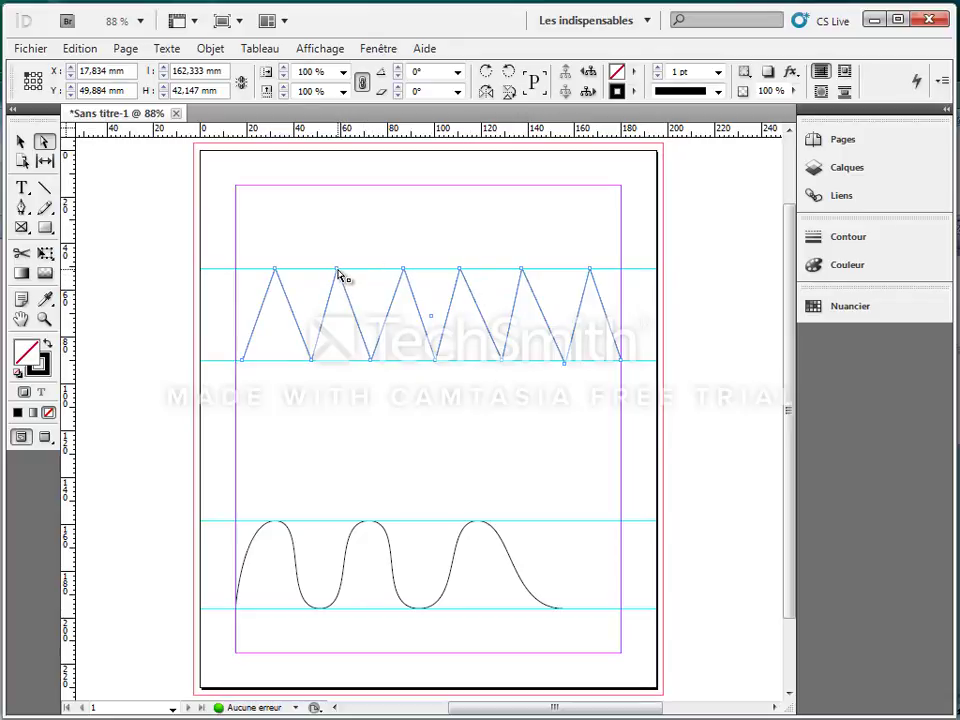
mouse_move(338, 272)
mouse_down()
mouse_move(370, 272)
mouse_move(313, 273)
mouse_move(364, 279)
mouse_move(332, 274)
mouse_move(321, 334)
mouse_move(364, 396)
mouse_move(435, 443)
mouse_move(422, 439)
mouse_move(335, 314)
mouse_move(335, 270)
mouse_up()
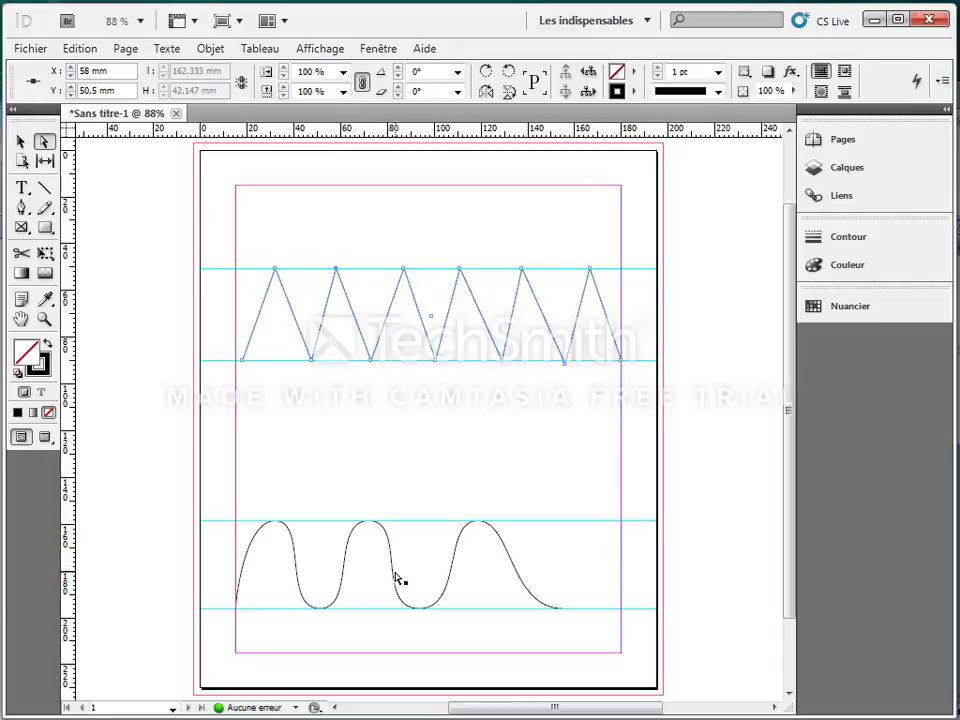
Step: Move the wave's second crest anchor to about X 69.5 mm and pull its right direction handle outward and down to reshape the curve
click(409, 607)
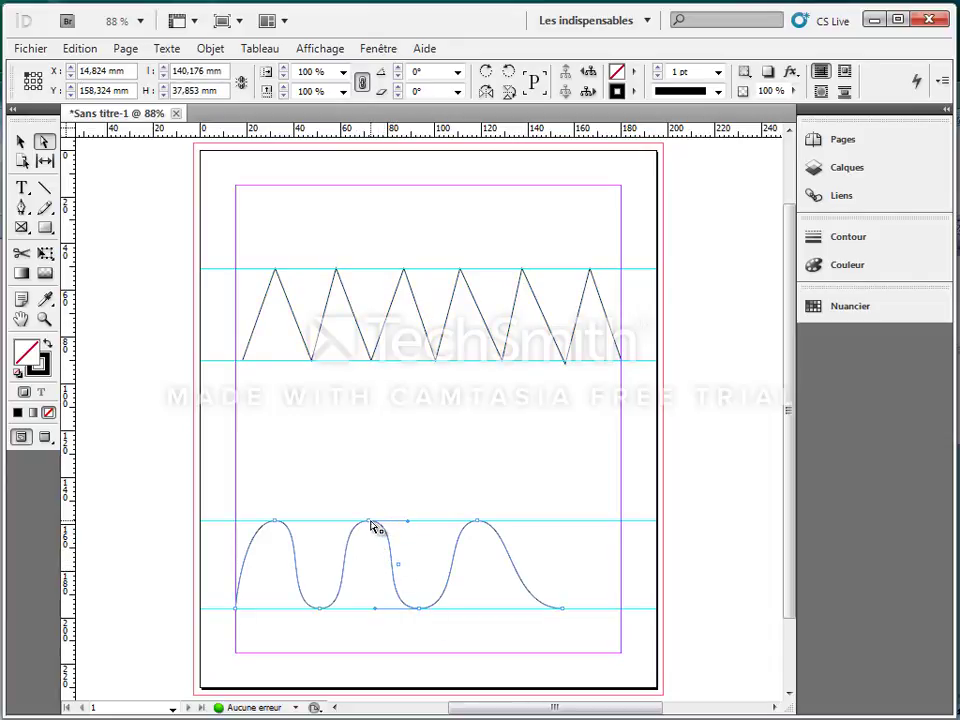
mouse_move(370, 527)
mouse_down()
mouse_move(337, 528)
mouse_move(366, 525)
mouse_up()
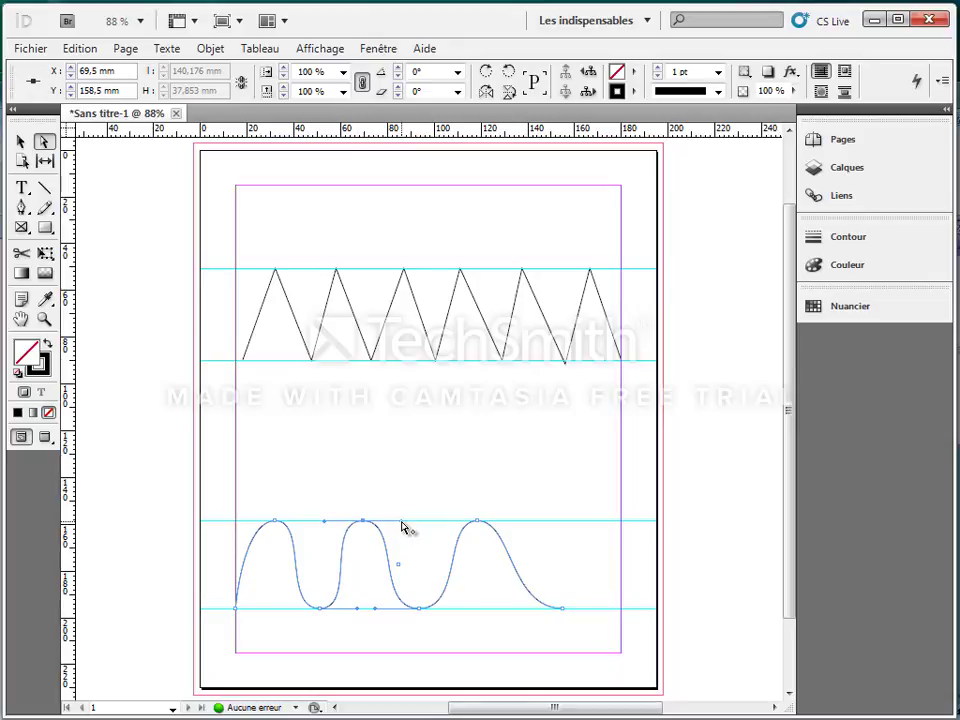
drag(402, 525, 428, 546)
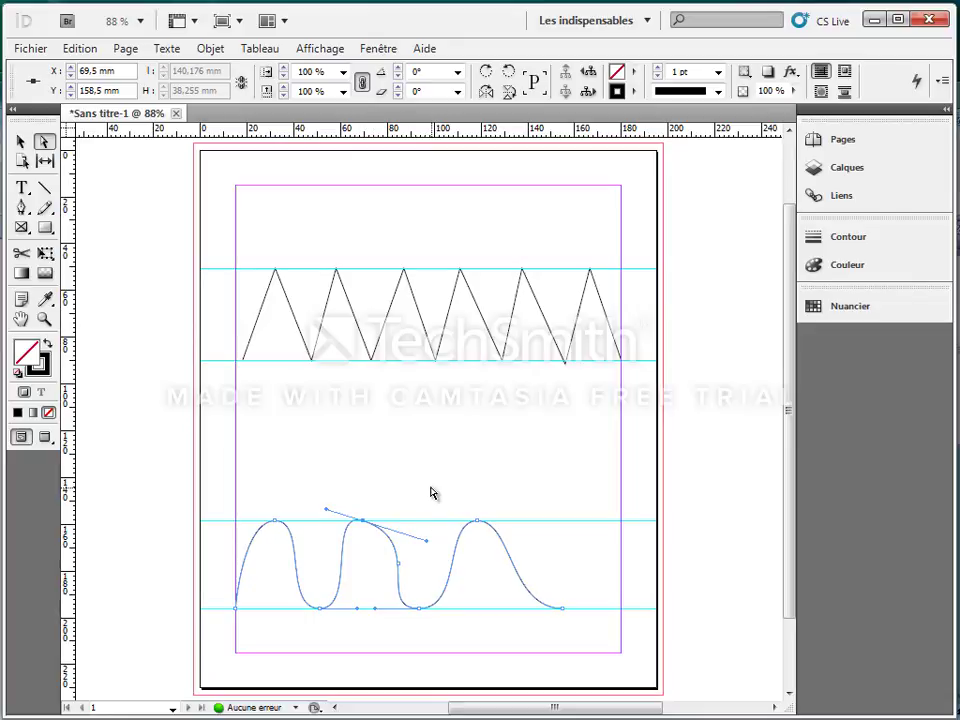
Step: Add an anchor point midway down the segment after the zigzag's fifth peak and move it to about X 156.5 mm, Y 50.5 mm
click(21, 207)
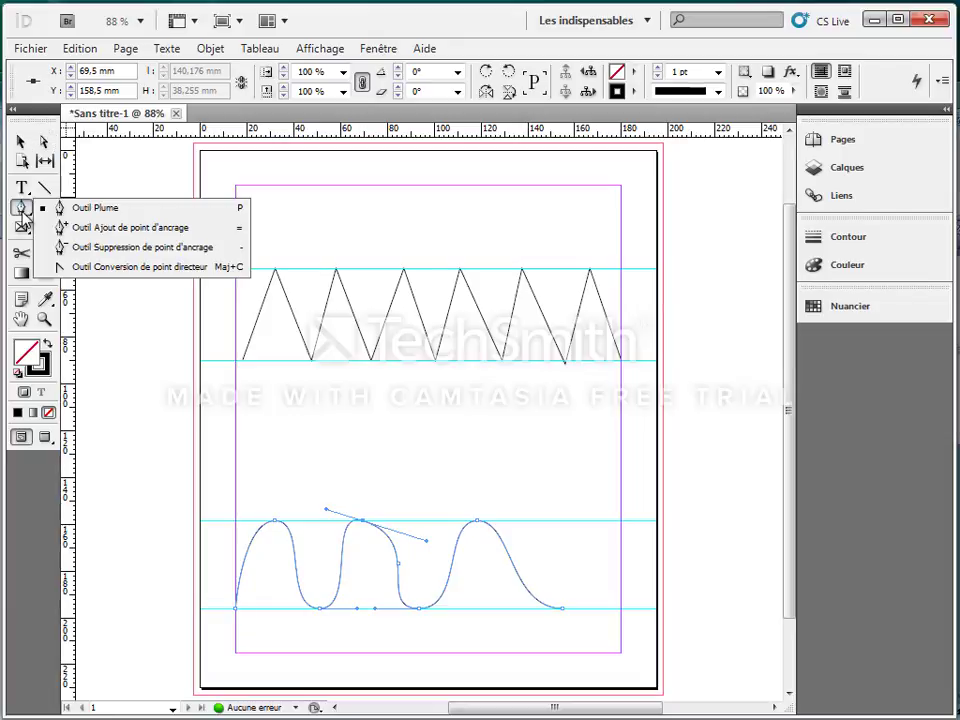
click(83, 229)
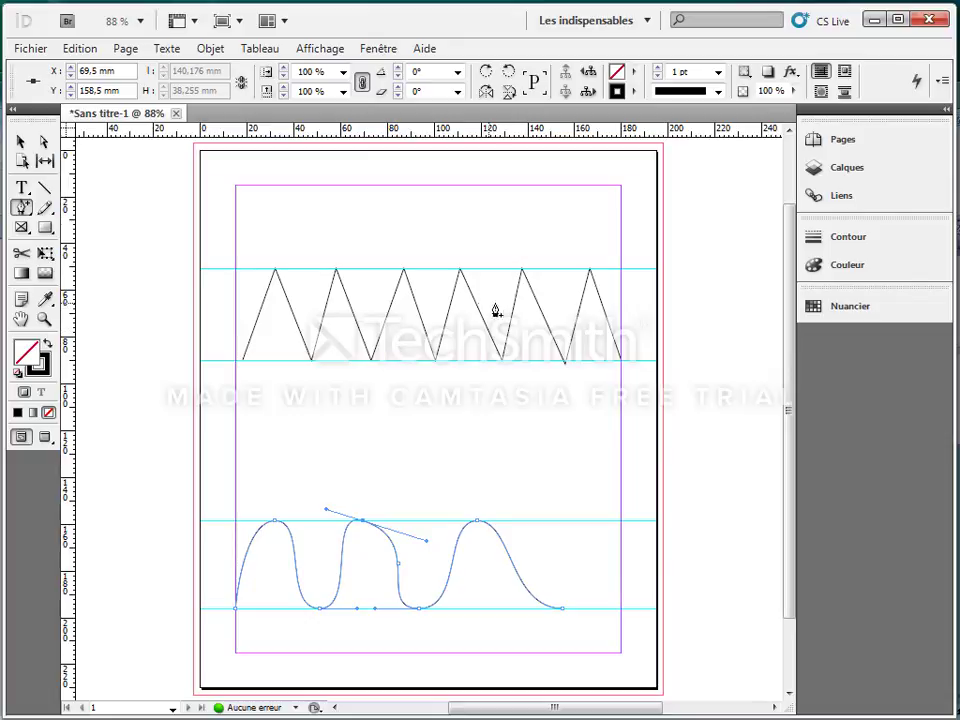
click(543, 320)
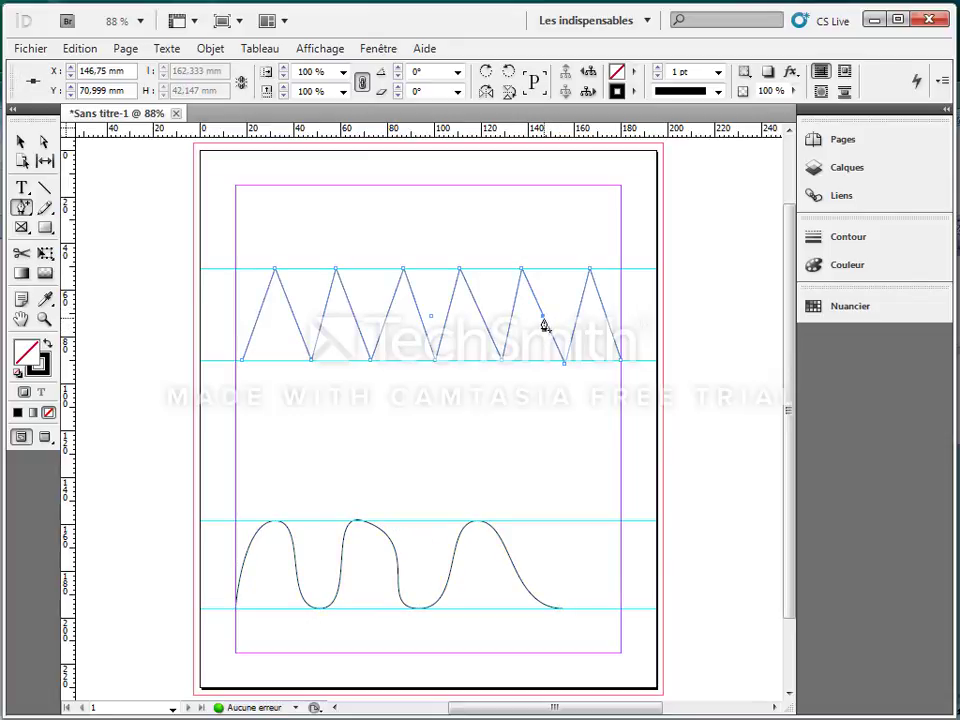
click(44, 141)
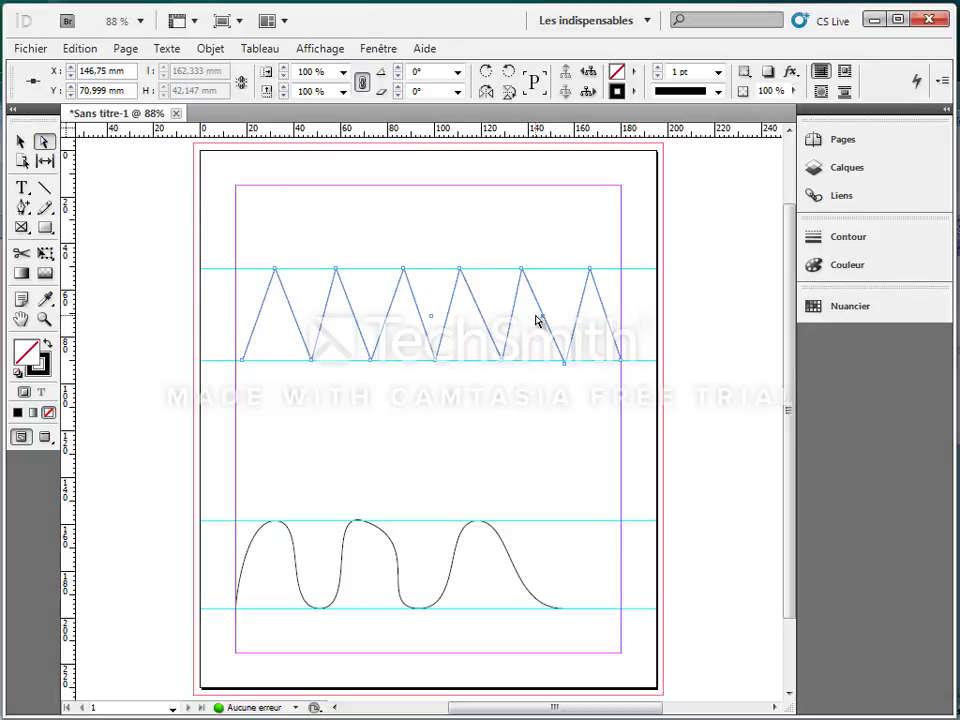
drag(543, 320, 567, 270)
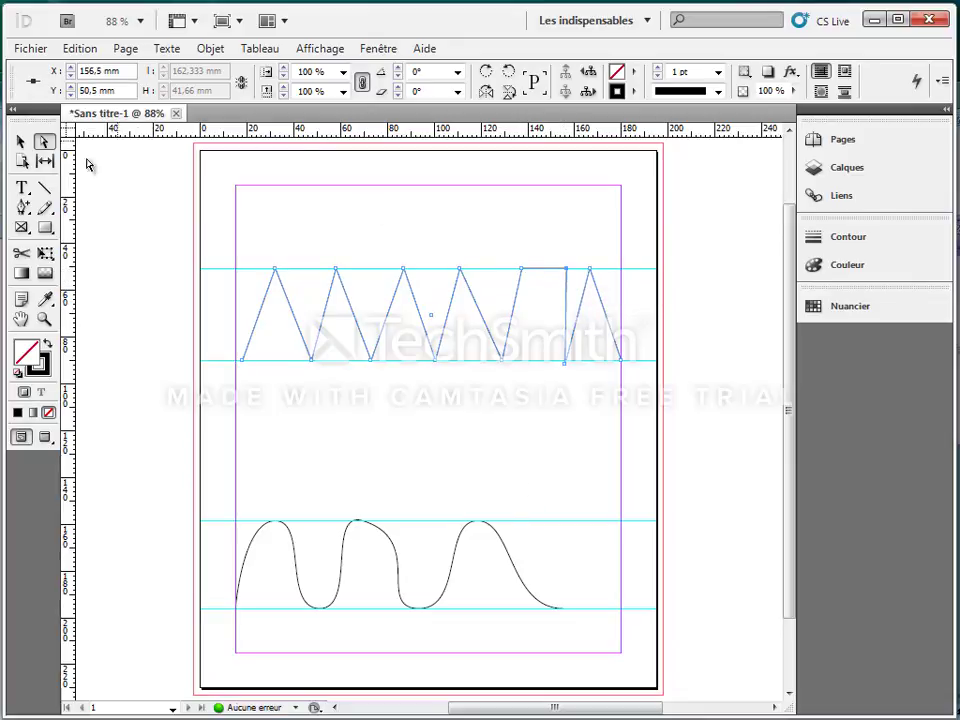
Step: Remove the added anchor point beside the zigzag's fifth peak with the Delete Anchor Point tool
drag(23, 208, 96, 253)
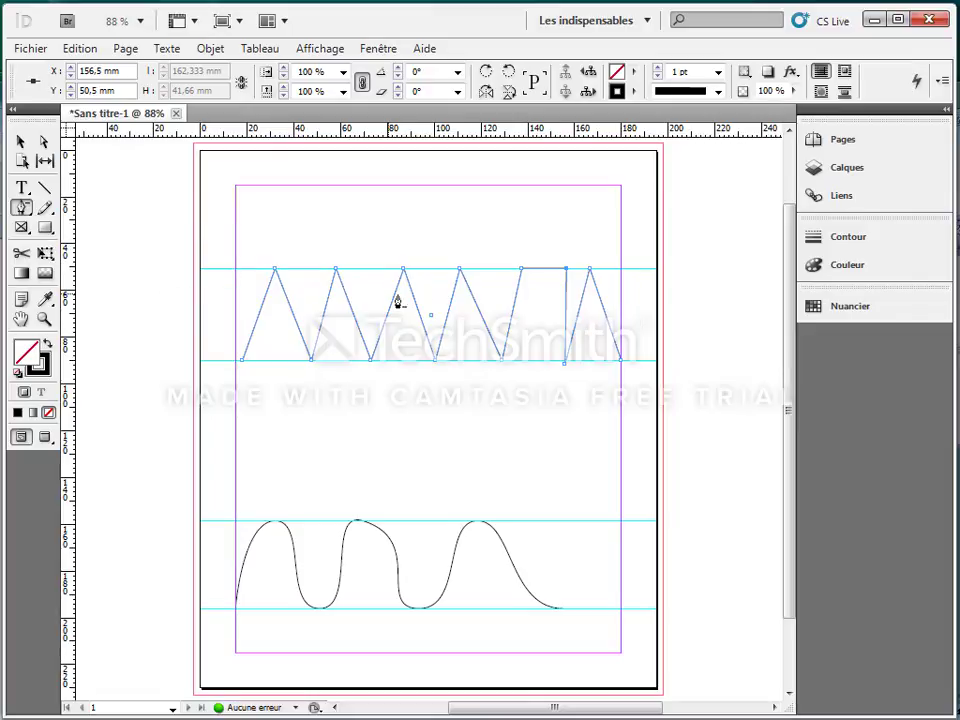
click(567, 274)
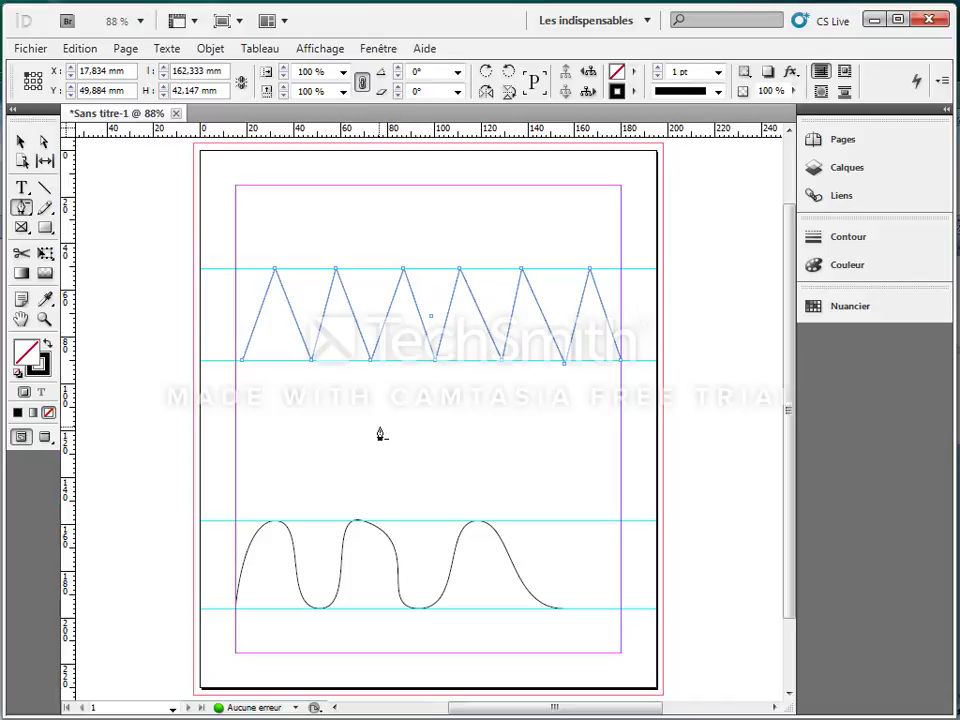
Step: Convert the zigzag's second peak and the valley right after it into smooth points with horizontal handles using the Convert Direction Point tool
click(24, 210)
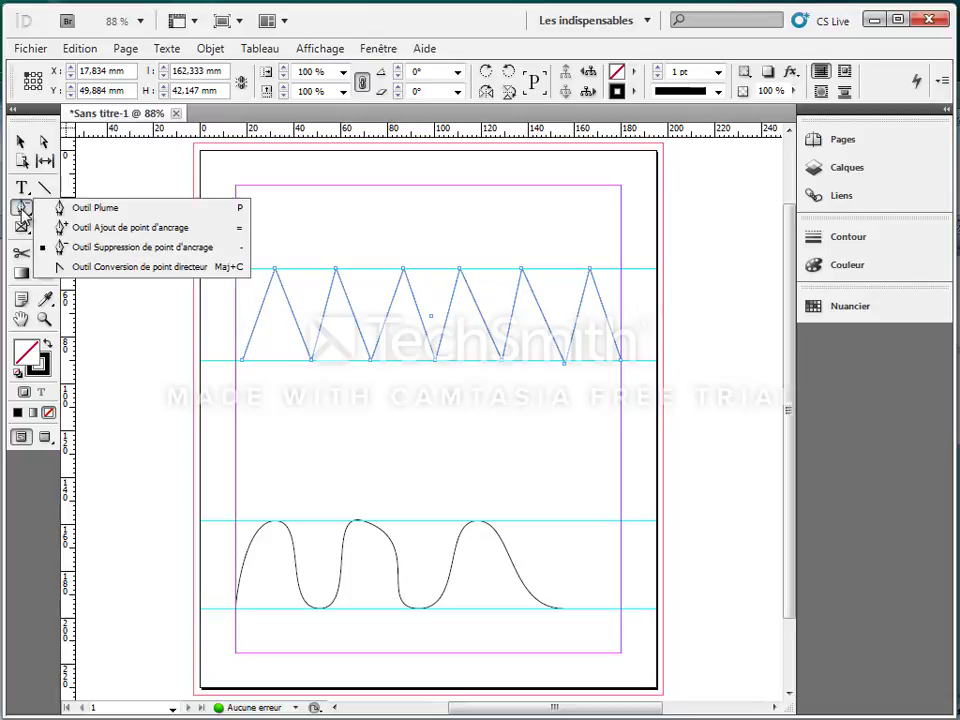
click(152, 267)
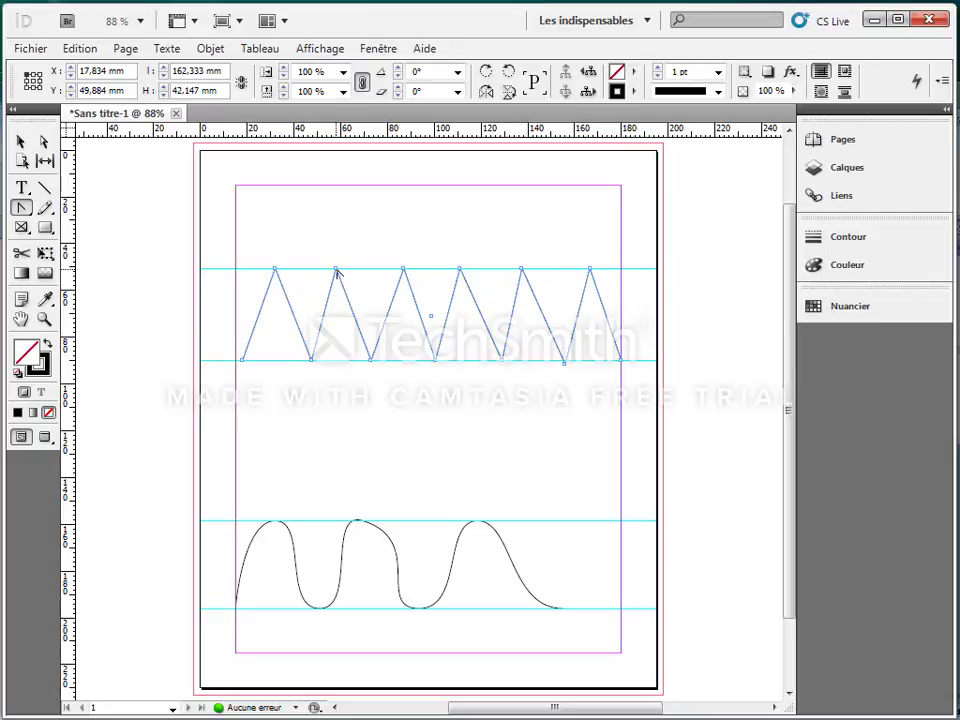
drag(337, 271, 385, 270)
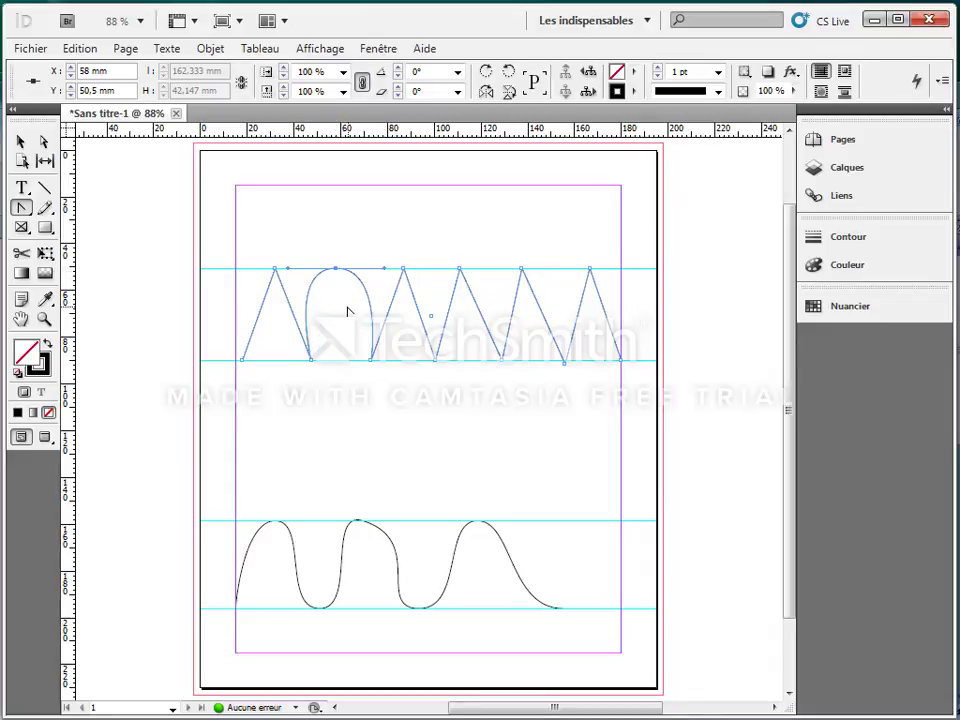
drag(371, 362, 405, 368)
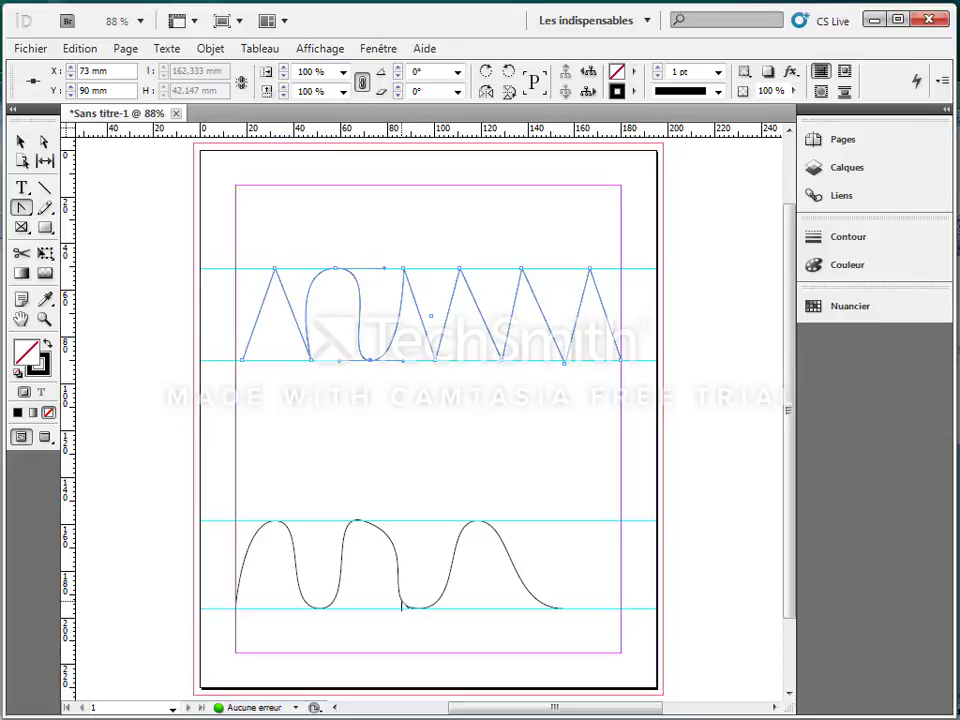
Step: Convert the lower wave's second trough and all three crests into corner points with the Convert Direction Point tool
click(44, 141)
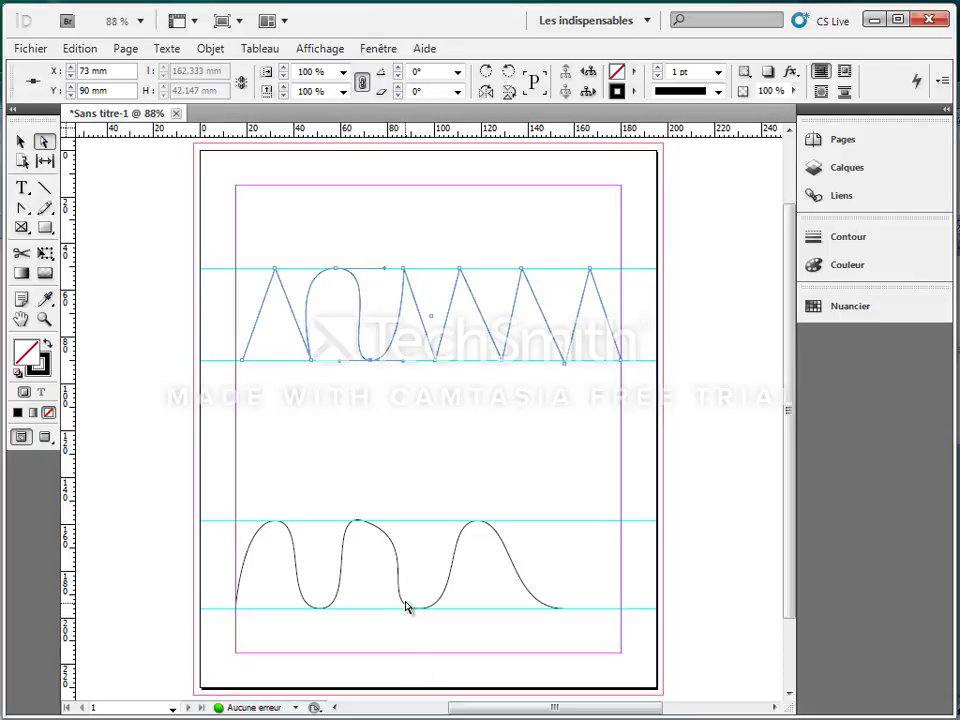
click(403, 602)
click(403, 602)
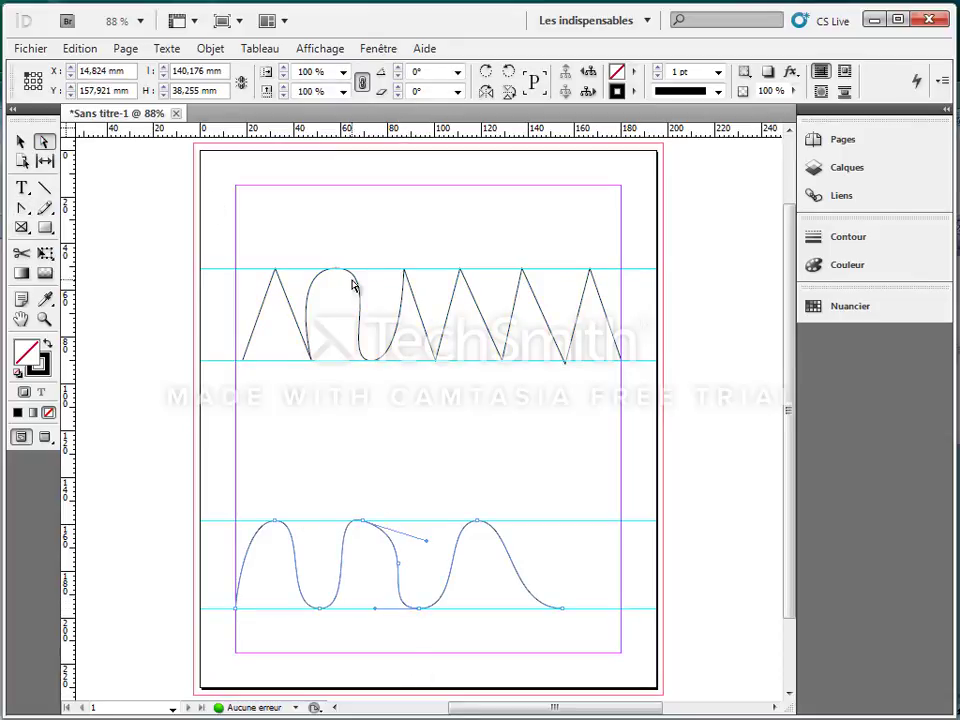
click(21, 209)
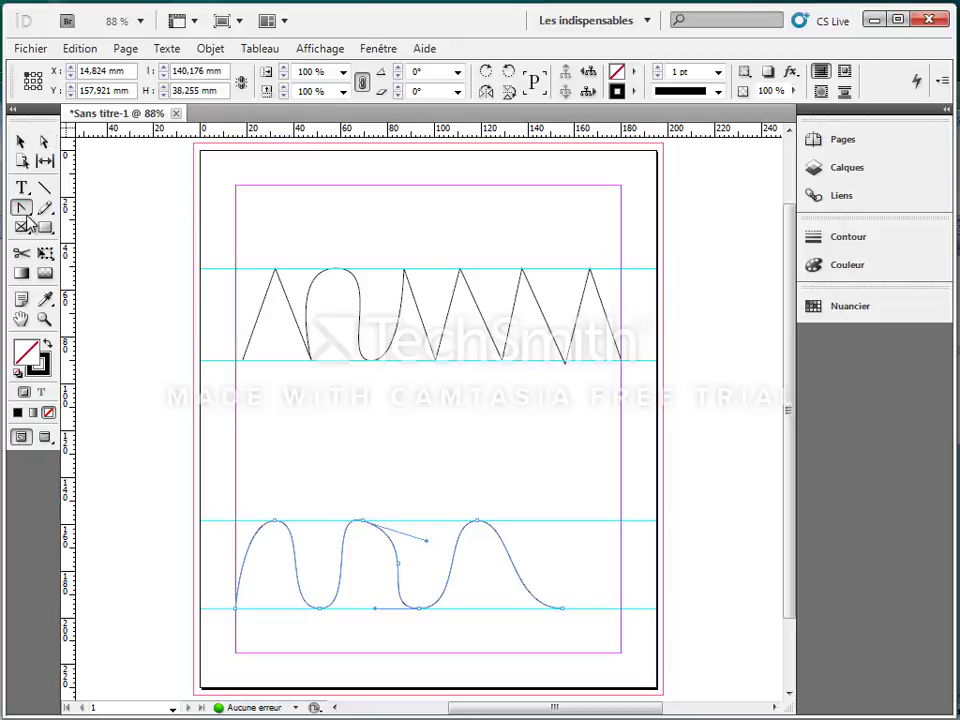
click(418, 609)
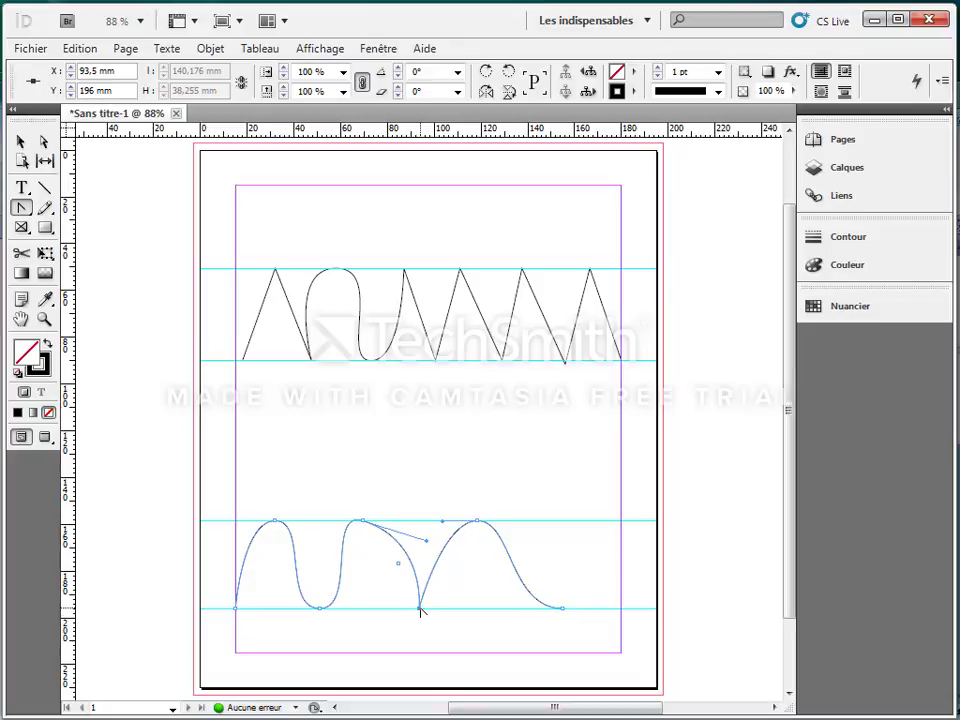
click(477, 521)
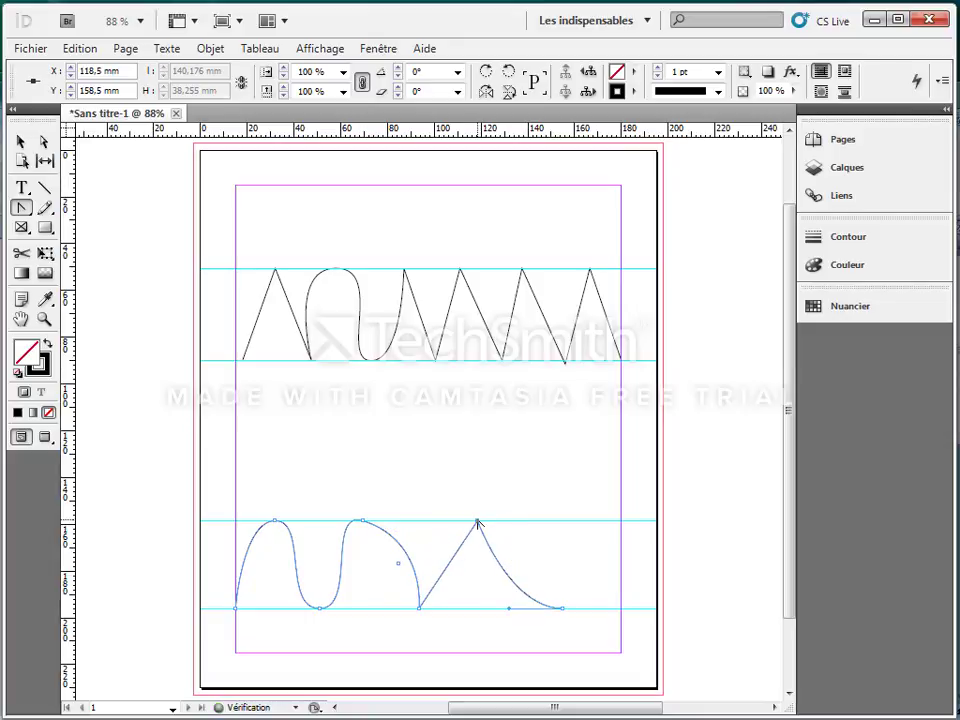
click(362, 521)
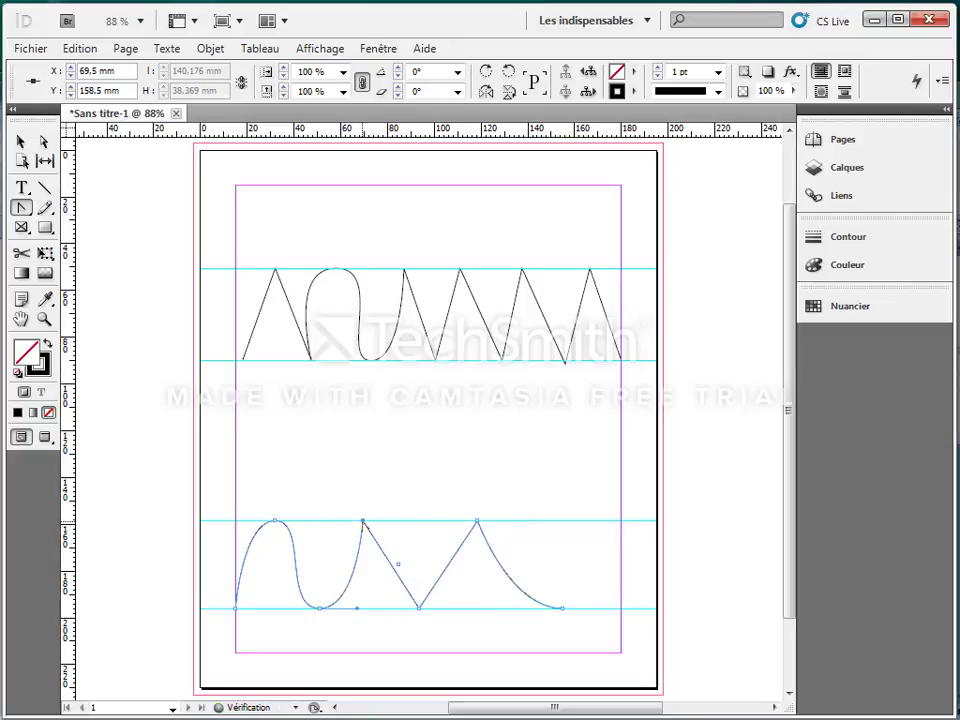
click(275, 521)
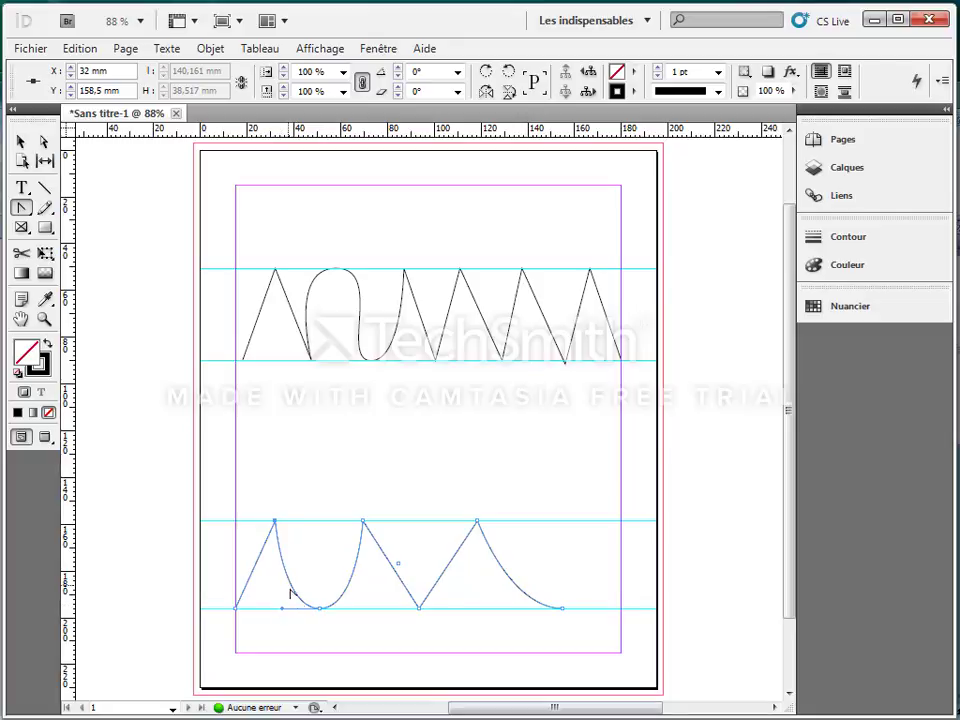
Step: Pull the left direction handle of the lower path's first trough downward independently of the right one with the Convert Direction Point tool
click(44, 142)
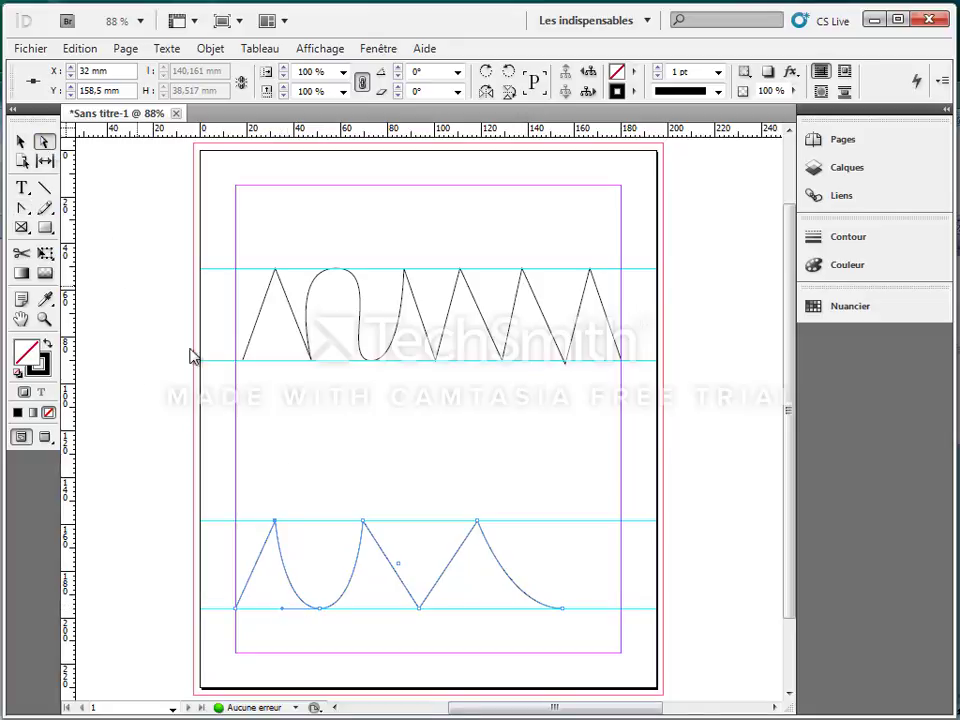
click(320, 607)
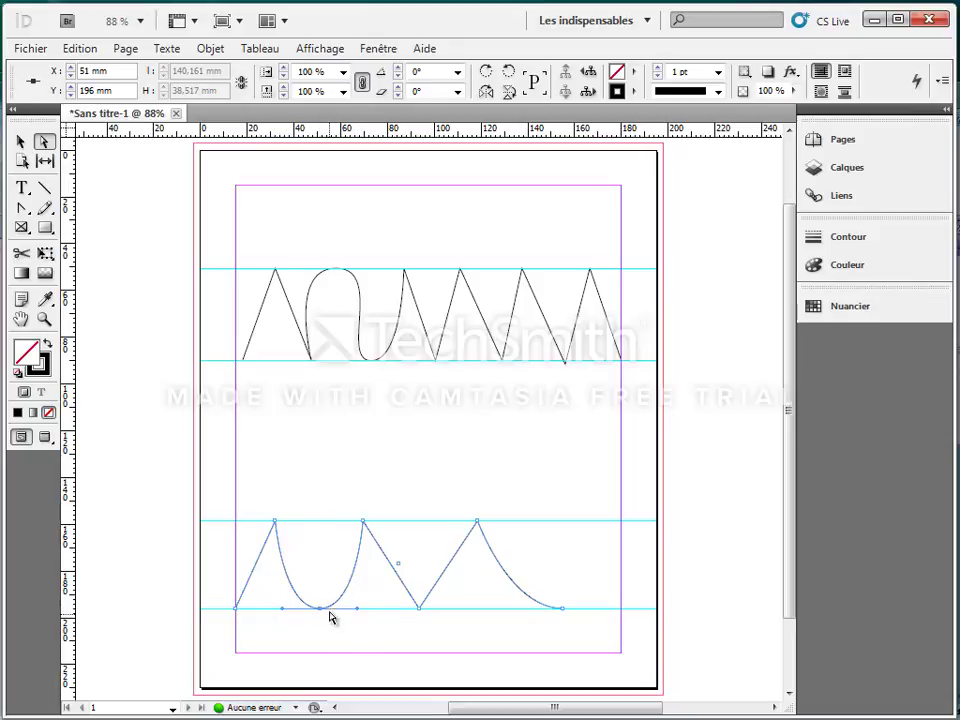
click(22, 208)
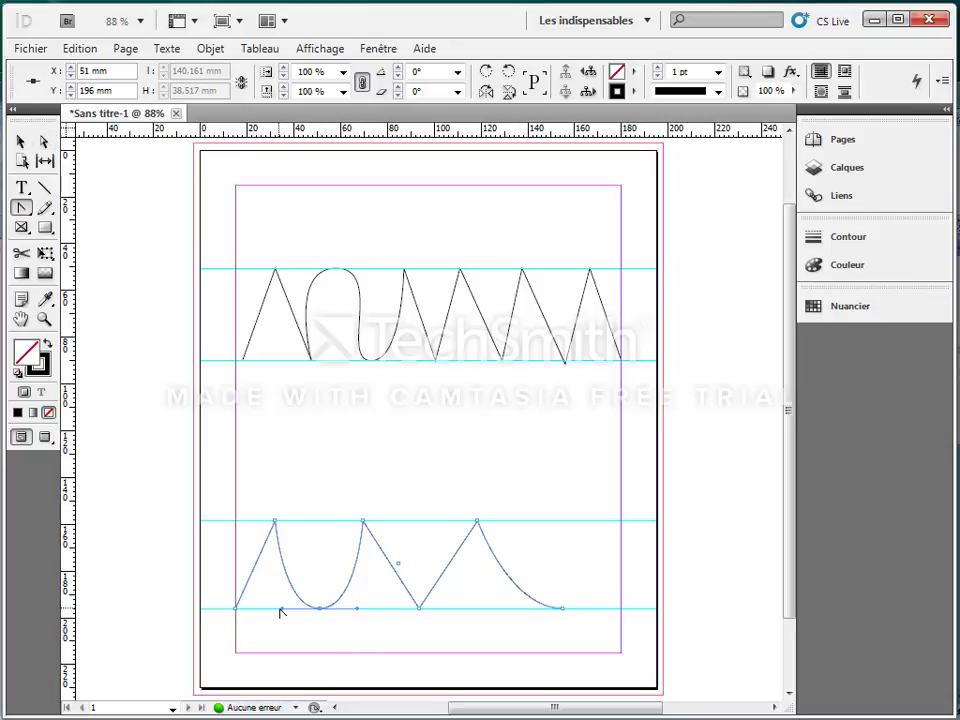
mouse_move(282, 612)
mouse_down()
mouse_move(281, 596)
mouse_move(313, 615)
mouse_move(349, 615)
mouse_move(279, 598)
mouse_move(275, 630)
mouse_up()
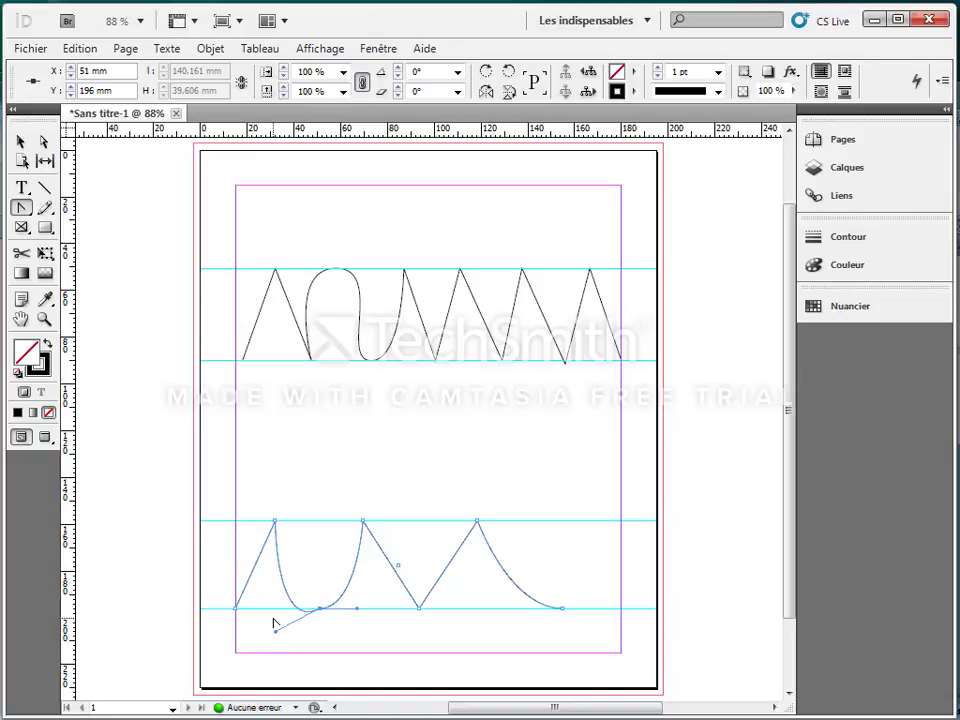
Step: Lengthen the right direction handle of the upper path's rounded second peak slightly along the guide with the Direct Selection tool, and deselect the path
click(44, 142)
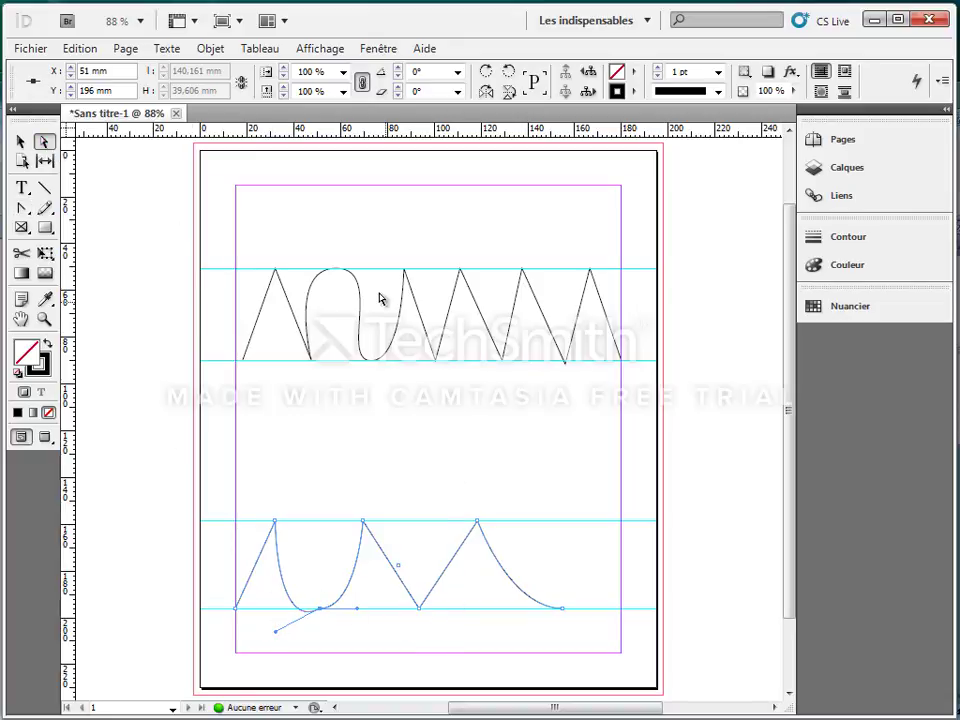
click(344, 270)
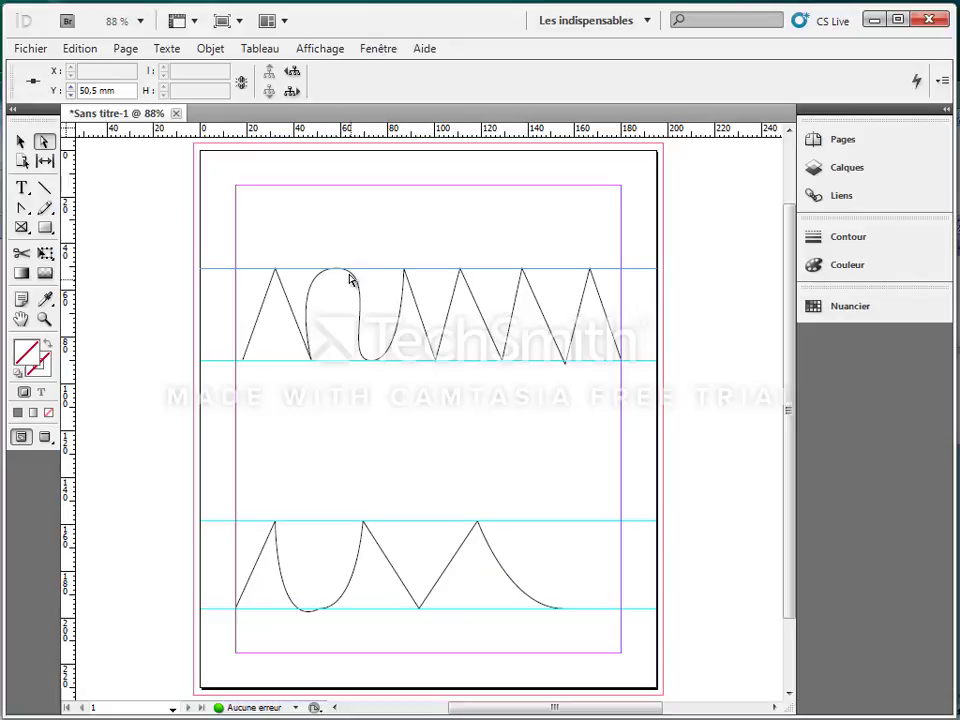
click(356, 280)
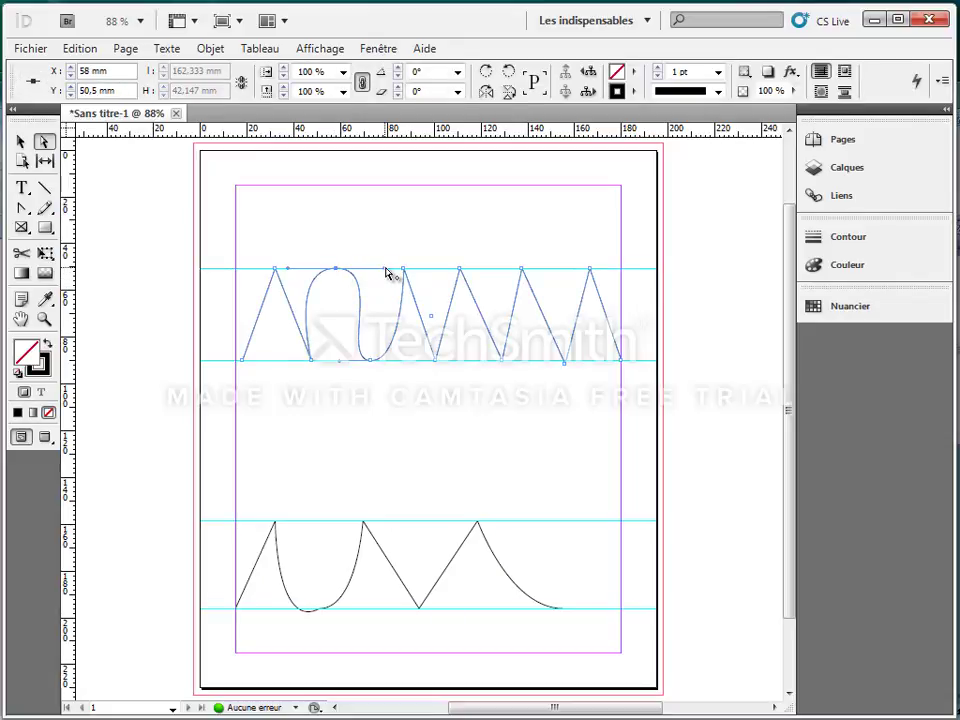
mouse_move(384, 268)
mouse_down()
mouse_move(377, 231)
mouse_move(368, 299)
mouse_move(397, 268)
mouse_up()
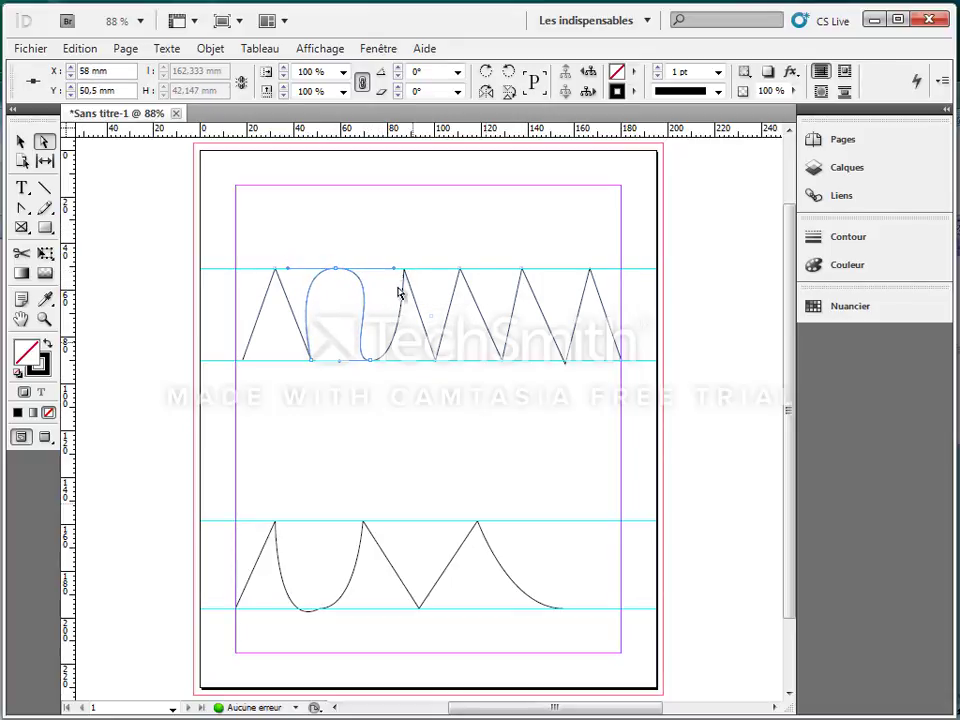
click(560, 575)
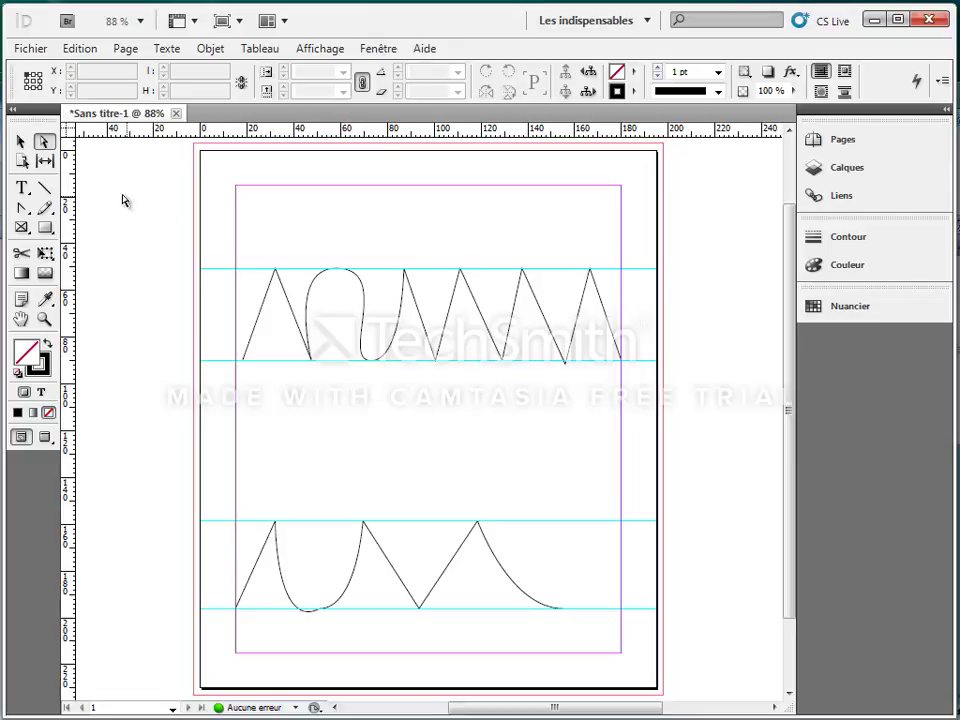
Step: Draw a closed curved freeform shape about 61 by 35 mm between the two paths with the Pen tool
click(22, 208)
click(22, 209)
click(75, 206)
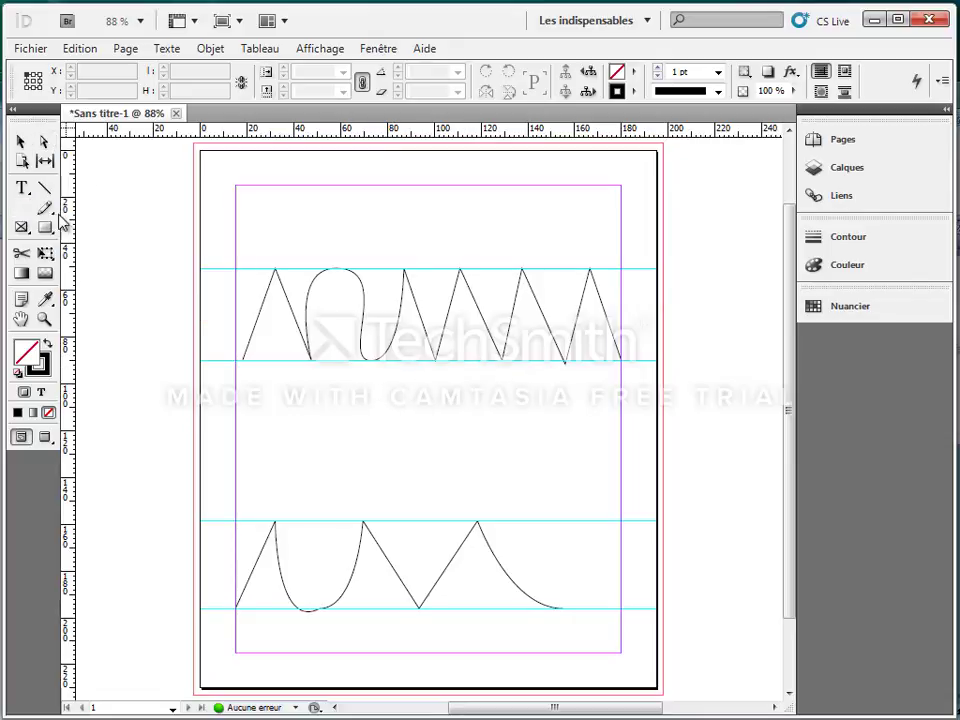
drag(356, 407, 459, 475)
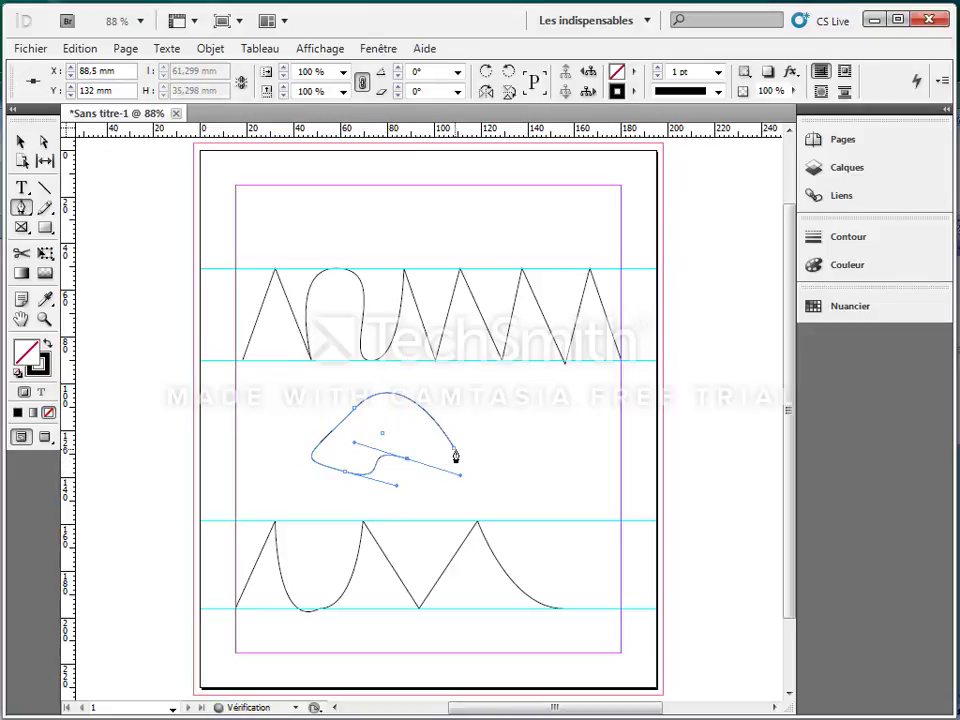
click(454, 450)
Step: Move the closed shape right to about X 87 mm, Y 101.5 mm with the Selection tool and deselect it
click(20, 143)
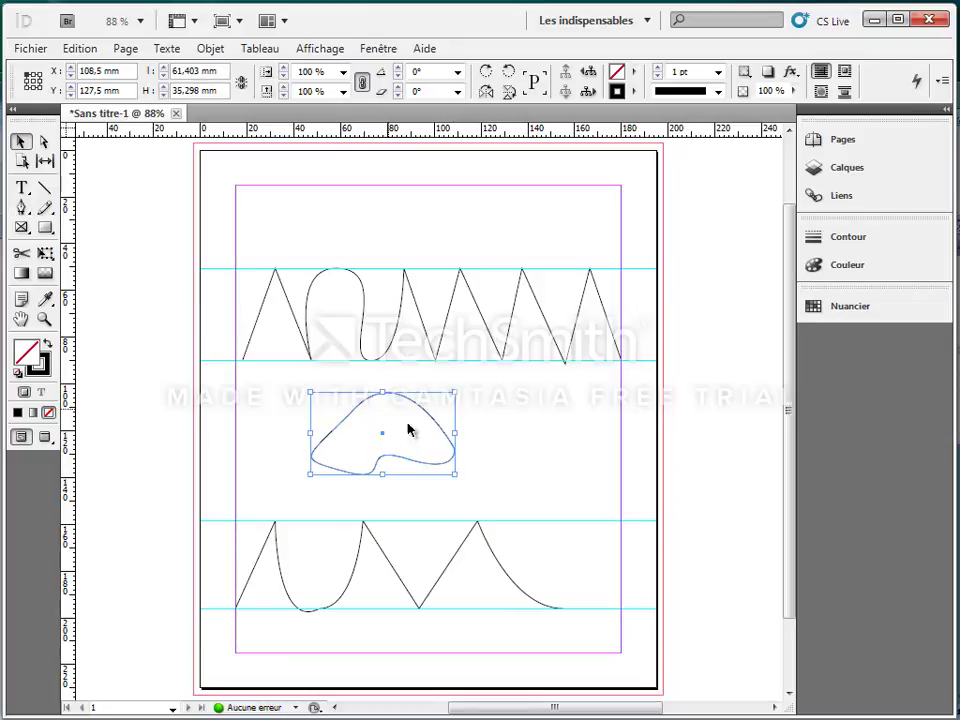
click(529, 454)
drag(446, 437, 538, 432)
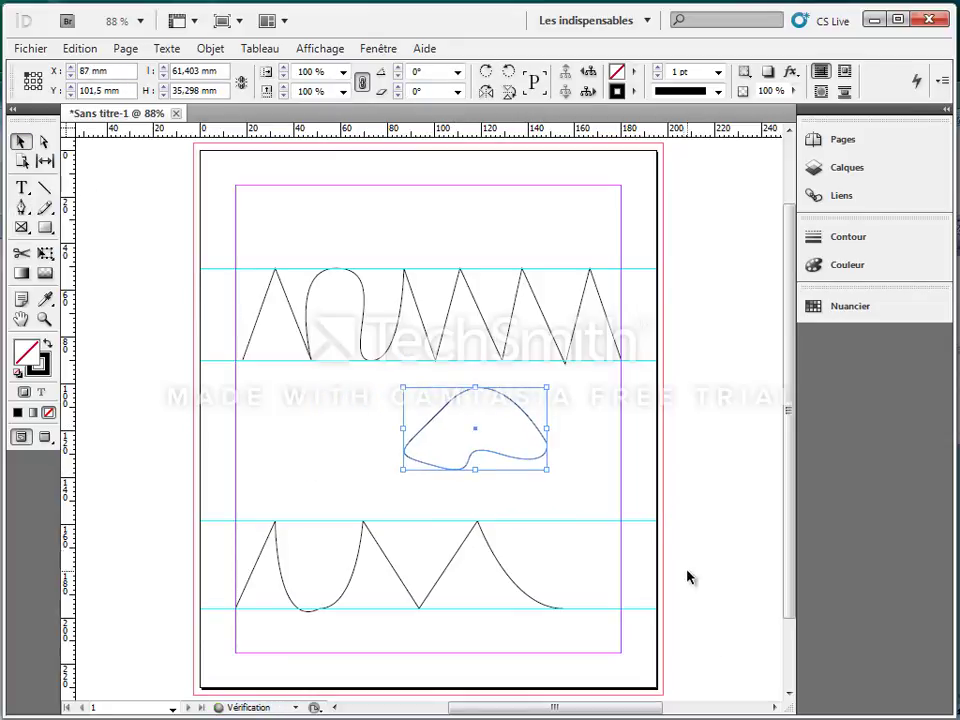
click(570, 474)
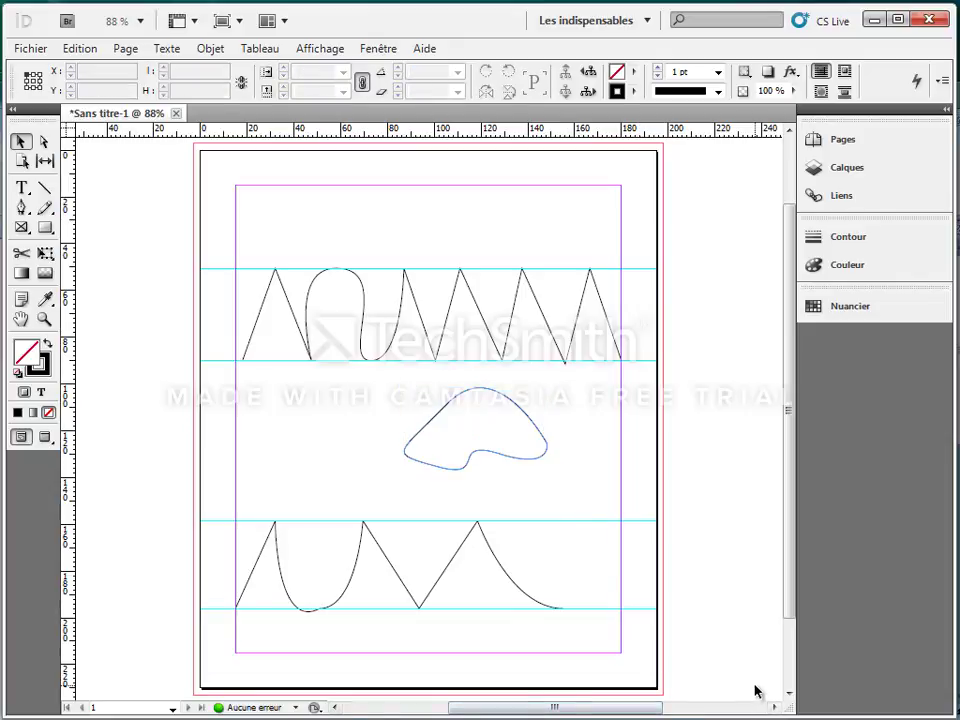